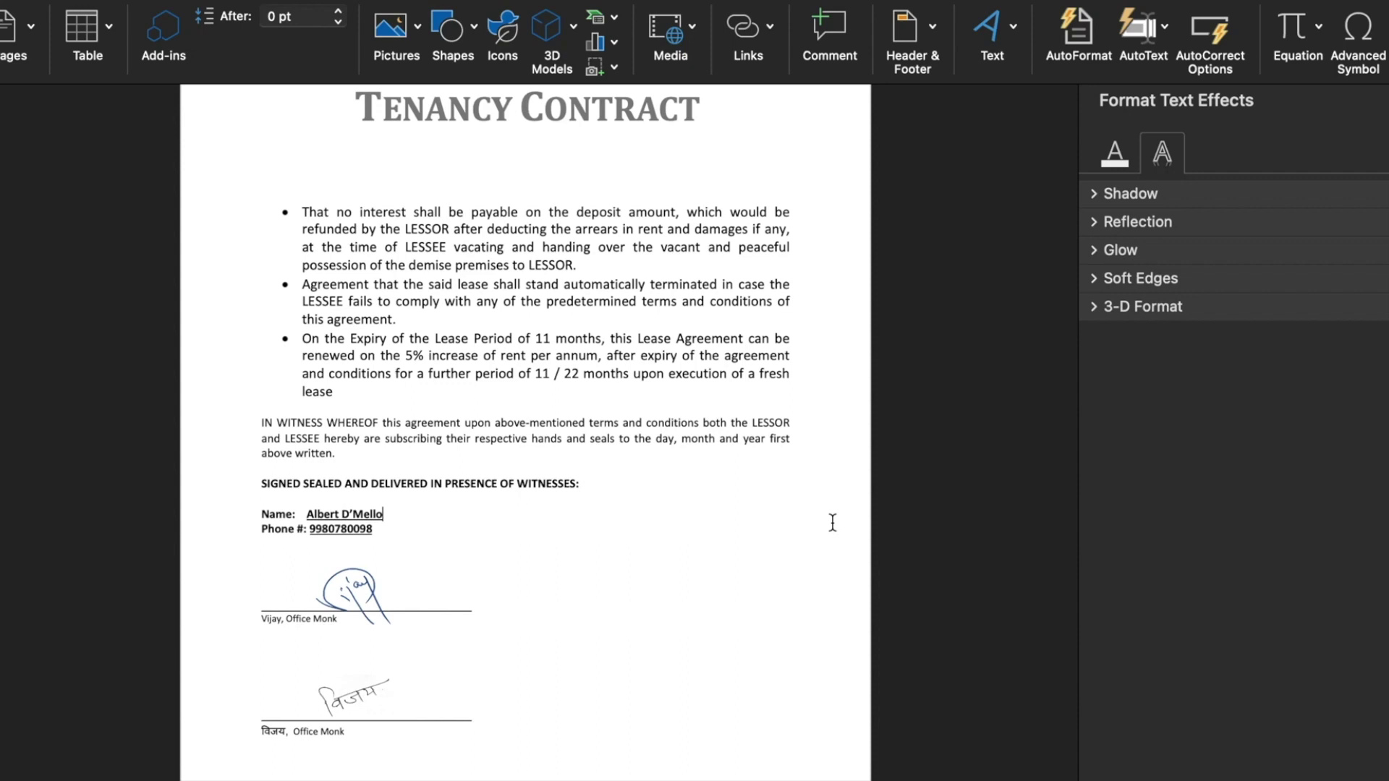
# Step: Delete the Hindi signature block at the end of the contract and insert the AutoText entry English S in its place
pyautogui.click(281, 662)
pyautogui.press('Delete')
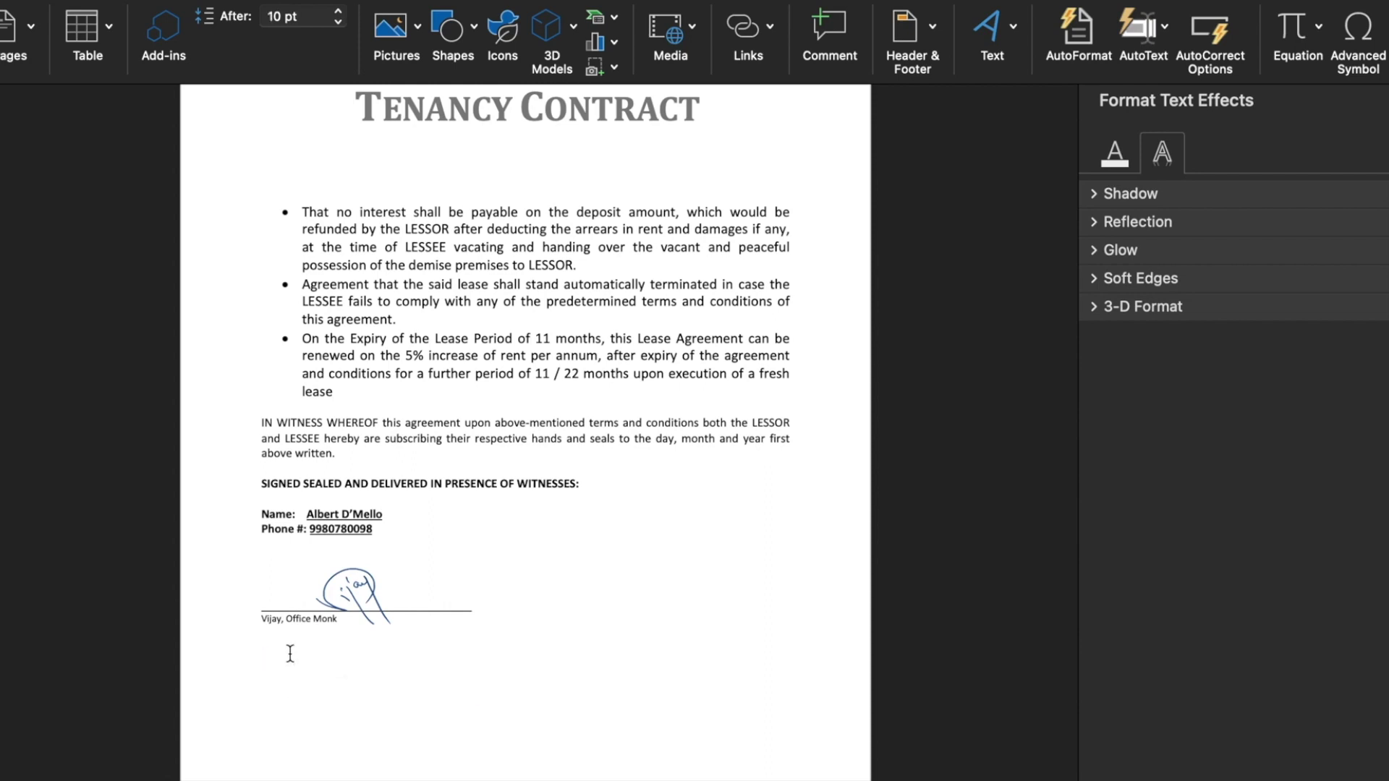
pyautogui.write('englis')
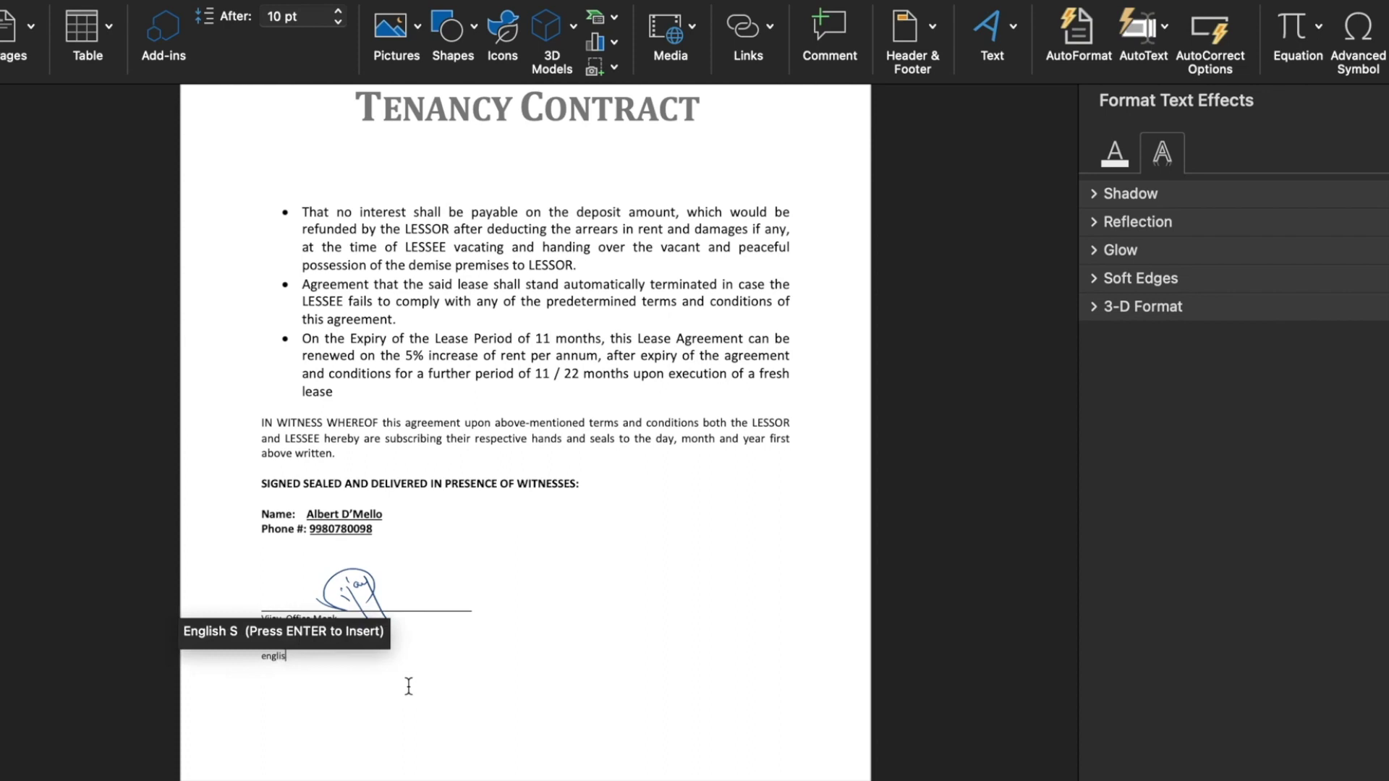
pyautogui.press('Return')
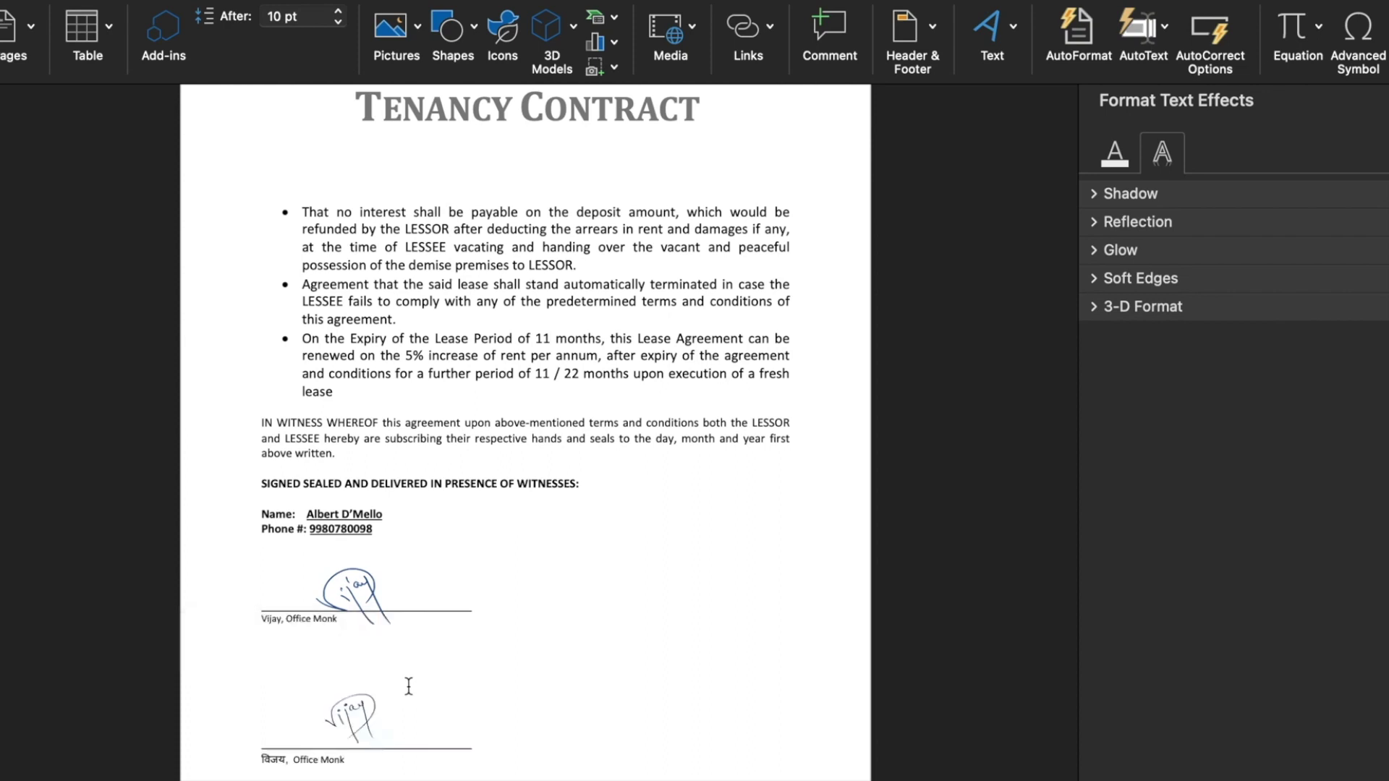
# Step: Undo the inserted English signature block and insert the AutoText entry Hindi instead
pyautogui.press('super+z')
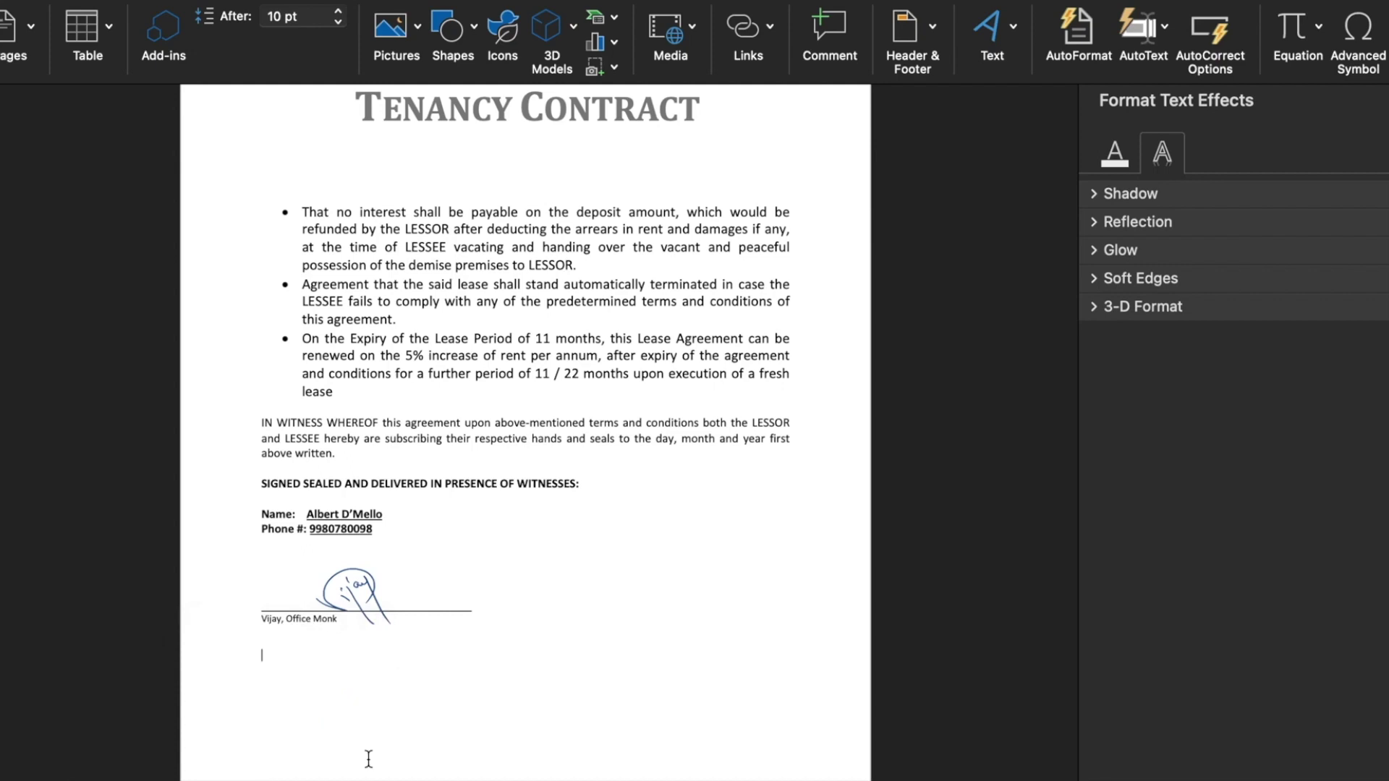
pyautogui.write('hind')
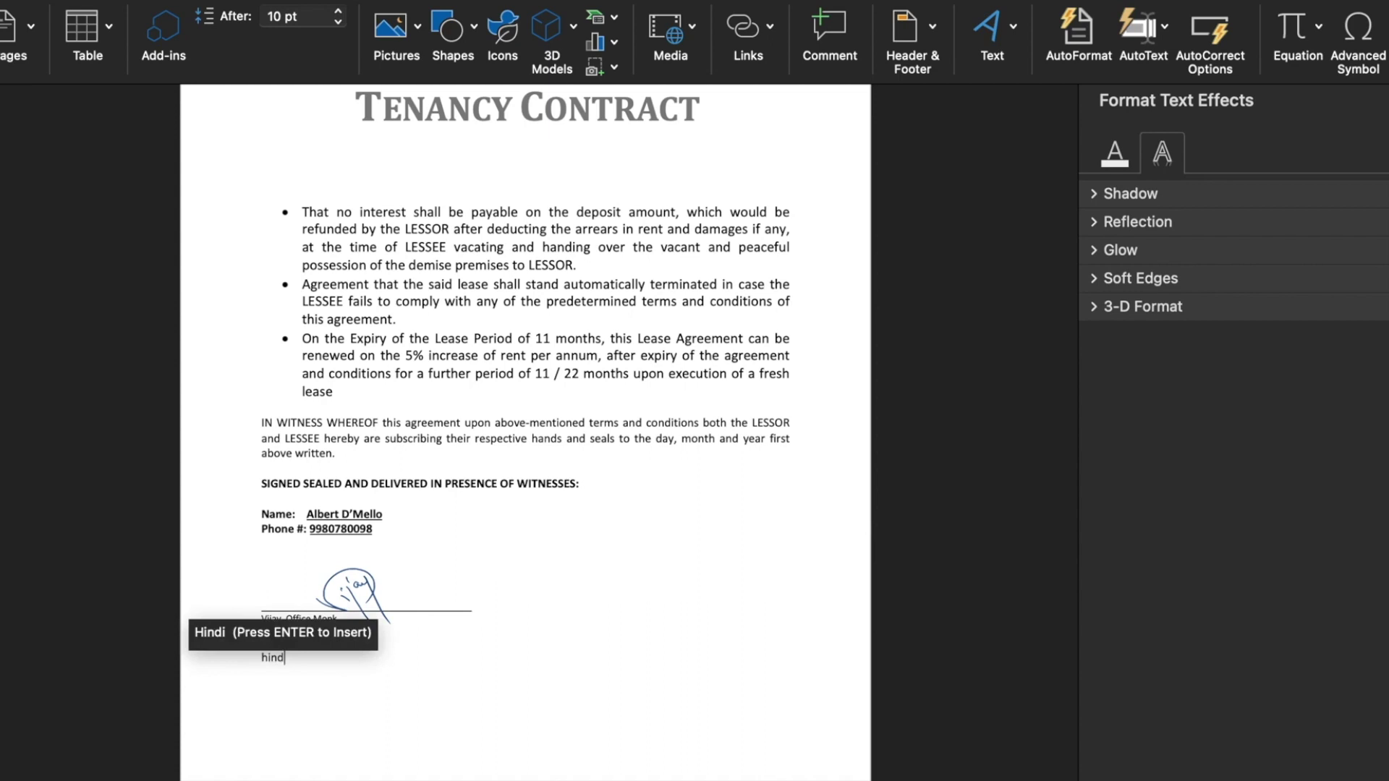
pyautogui.press('Return')
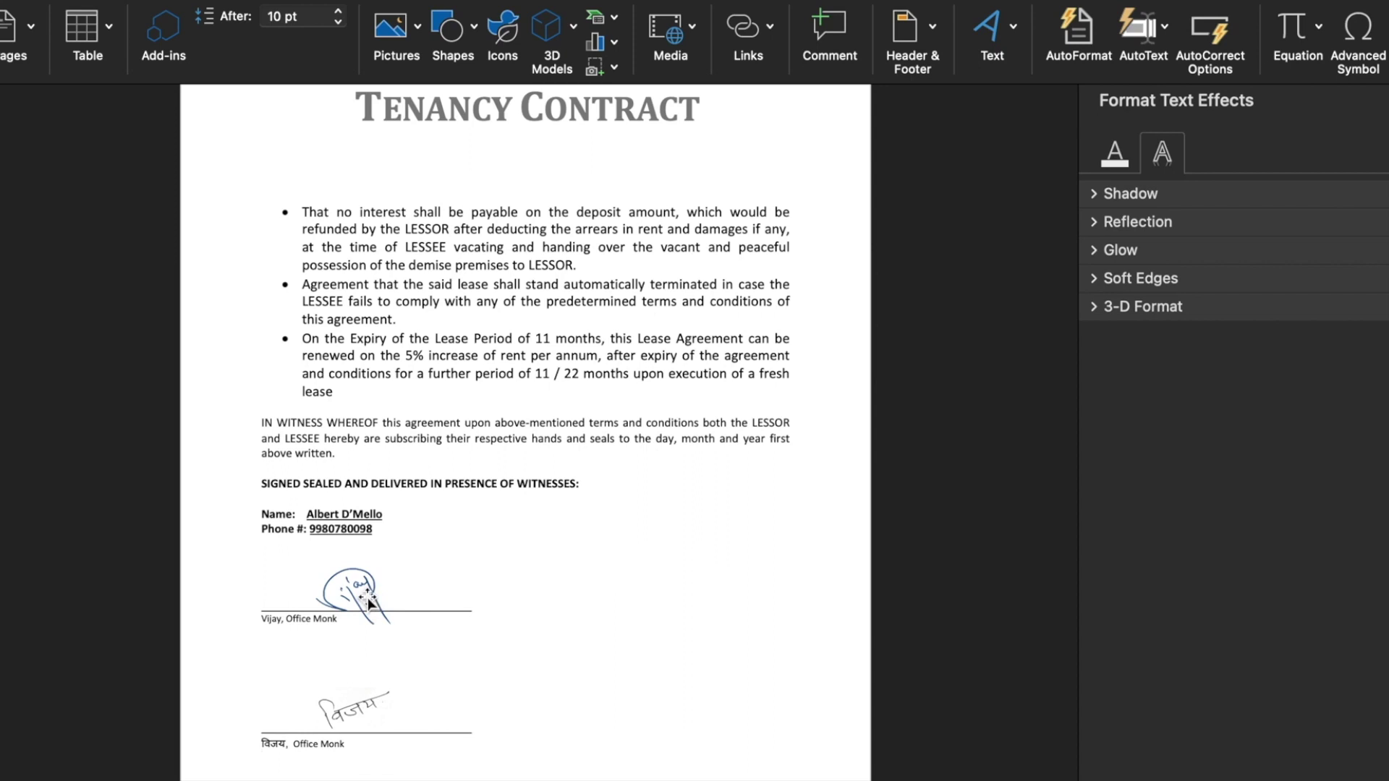
# Step: Move the English signature picture slightly upward over its signature line
pyautogui.moveTo(369, 603); pyautogui.dragTo(378, 582)
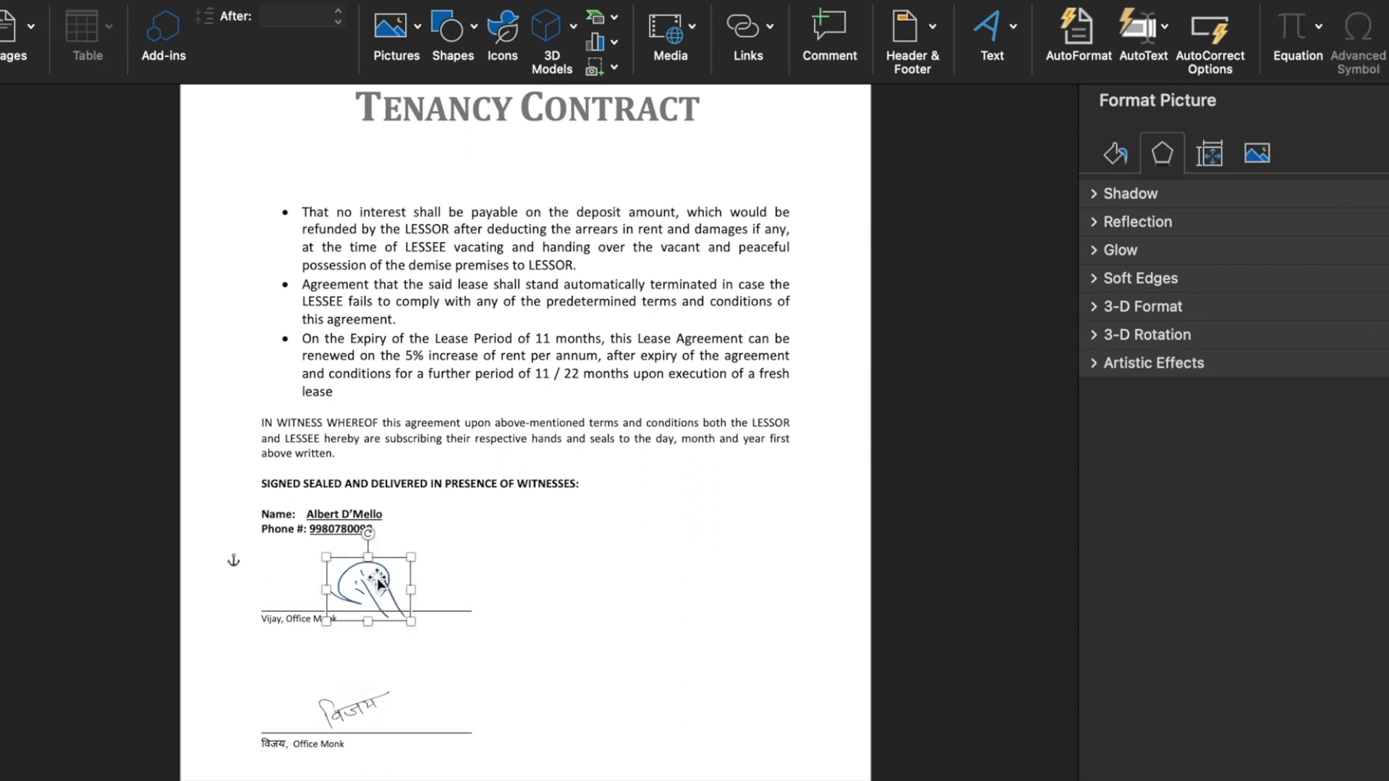
pyautogui.click(605, 556)
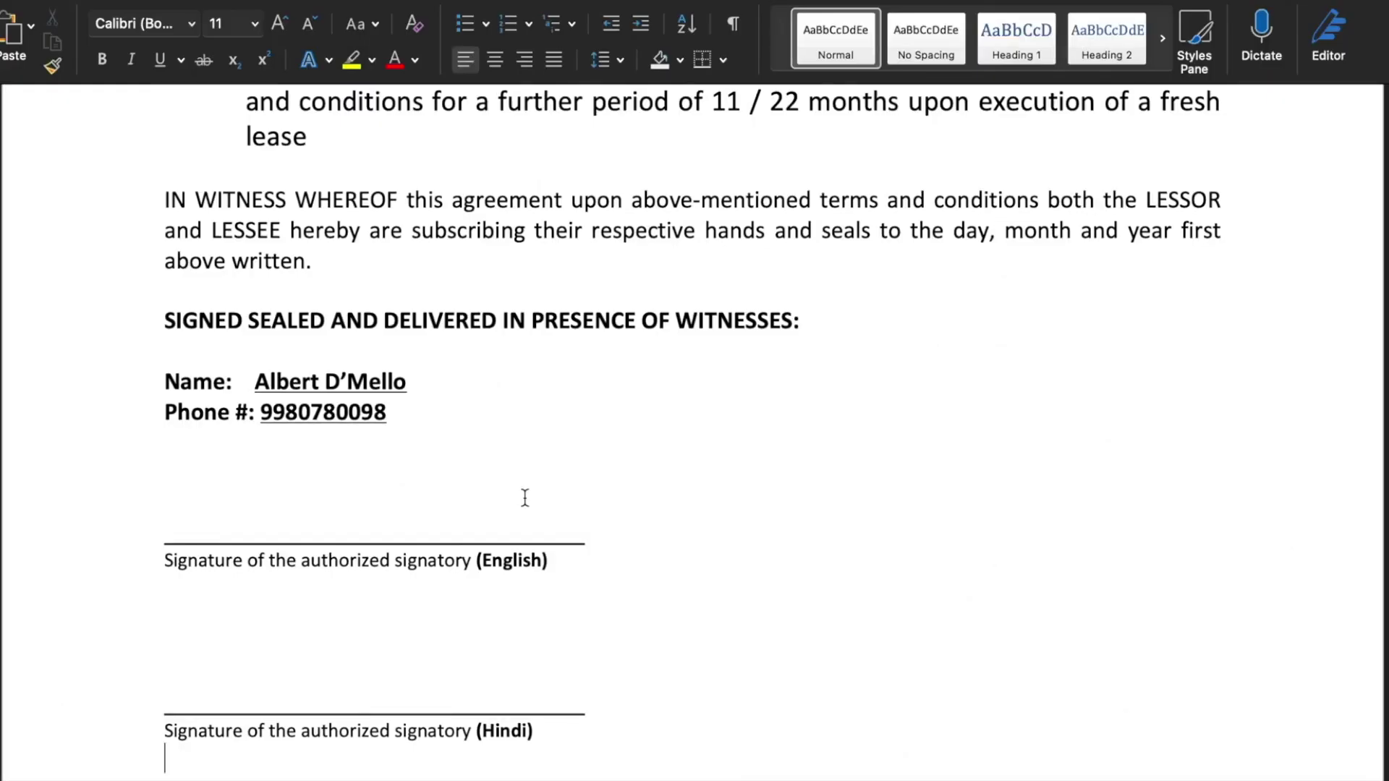
# Step: Delete both placeholder signature lines for English and Hindi and insert the picture Signature.jpg in their place
pyautogui.moveTo(158, 518); pyautogui.dragTo(304, 715)
pyautogui.press('Delete')
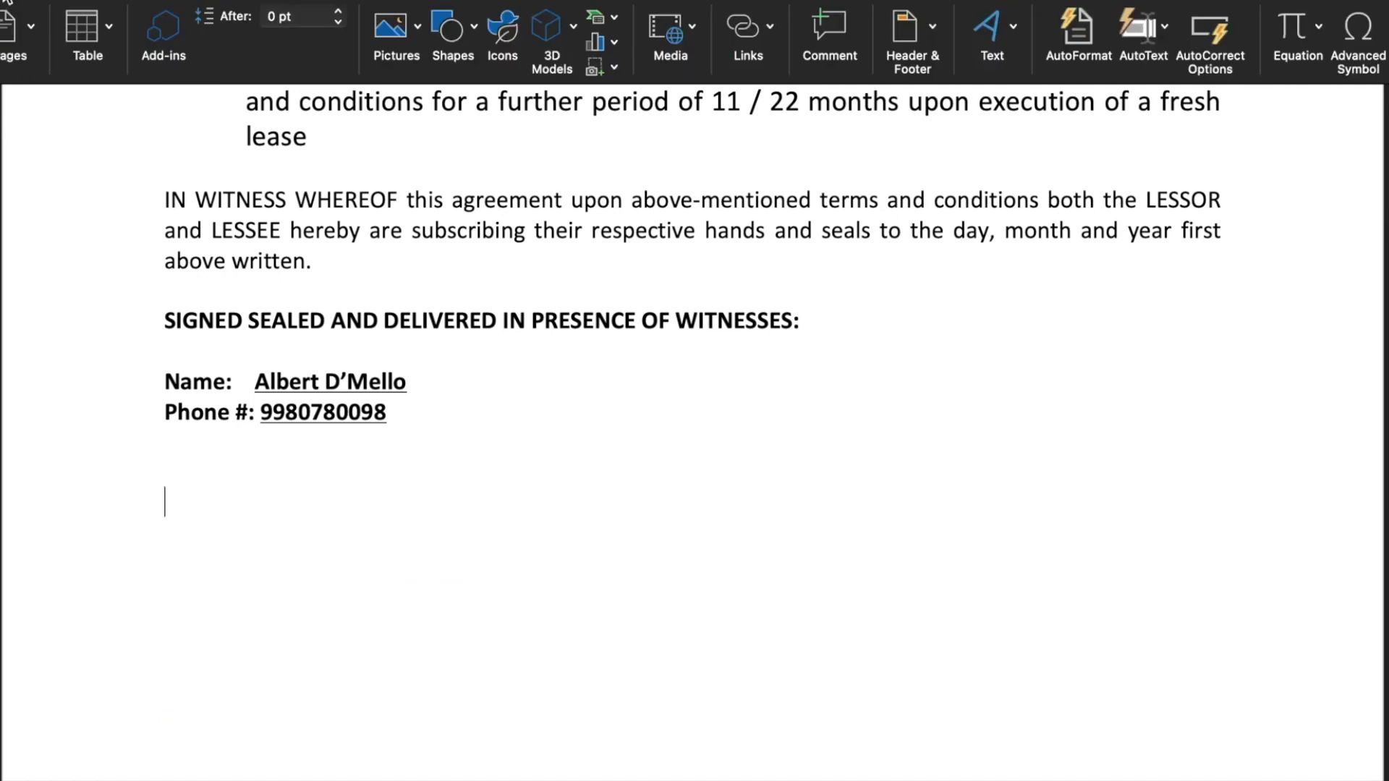
pyautogui.click(416, 25)
pyautogui.click(493, 85)
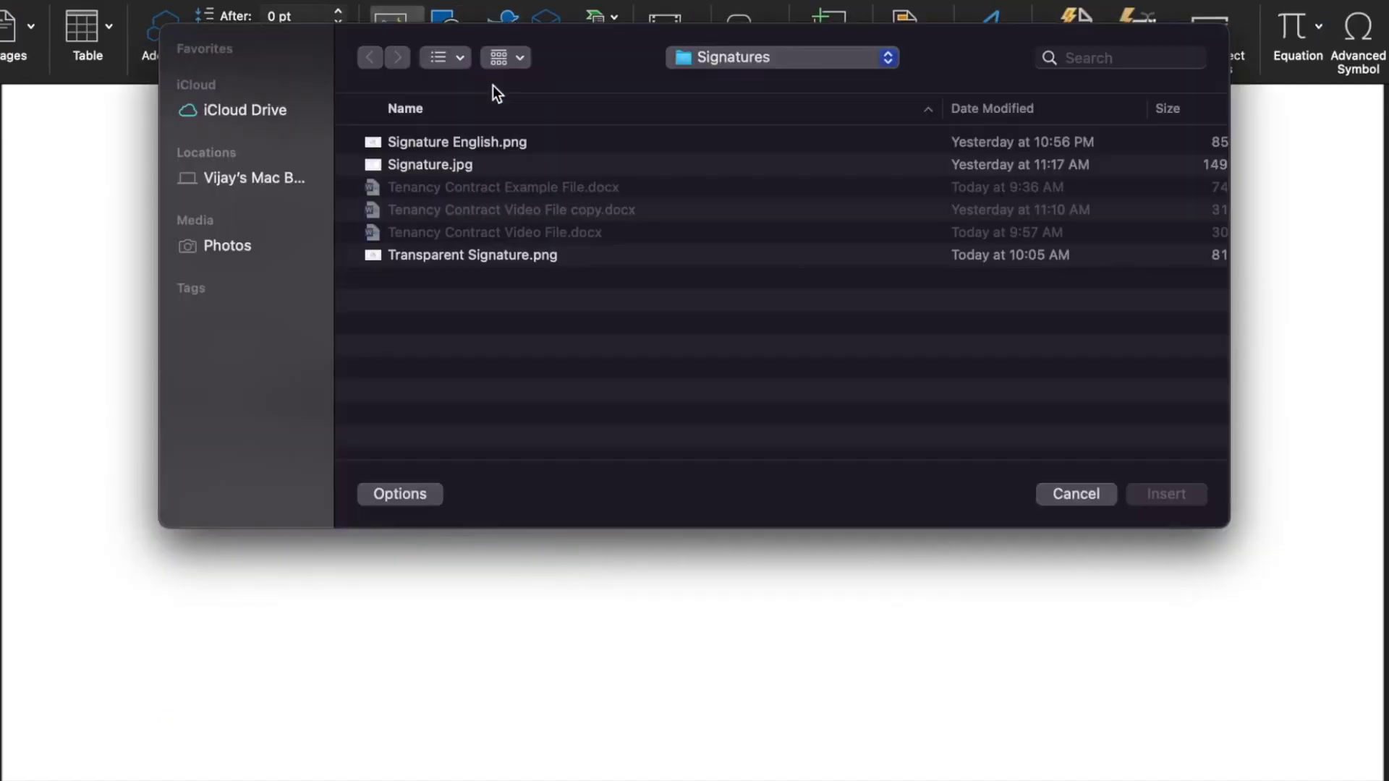
pyautogui.click(561, 165)
pyautogui.click(1166, 494)
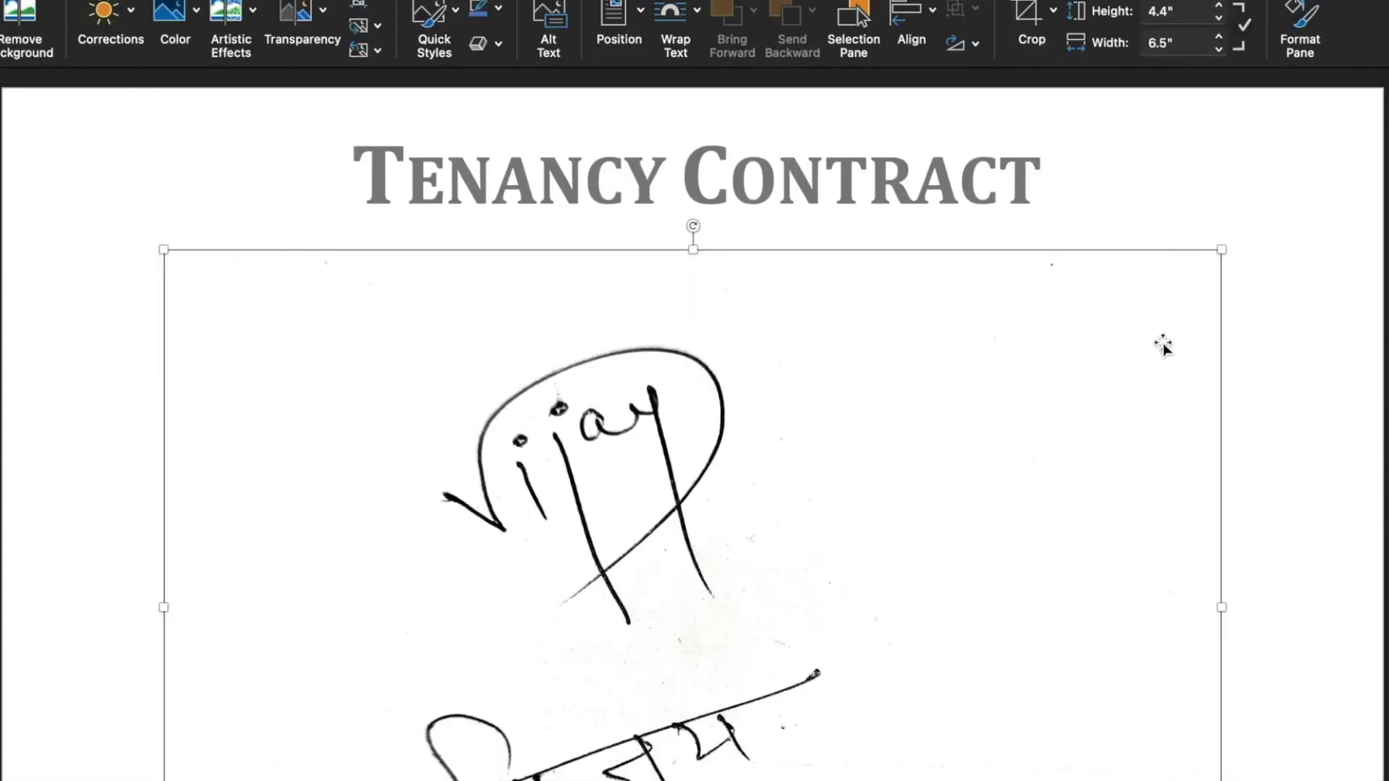
# Step: Set the inserted signature picture's text wrapping to In Front of Text
pyautogui.rightClick(1140, 338)
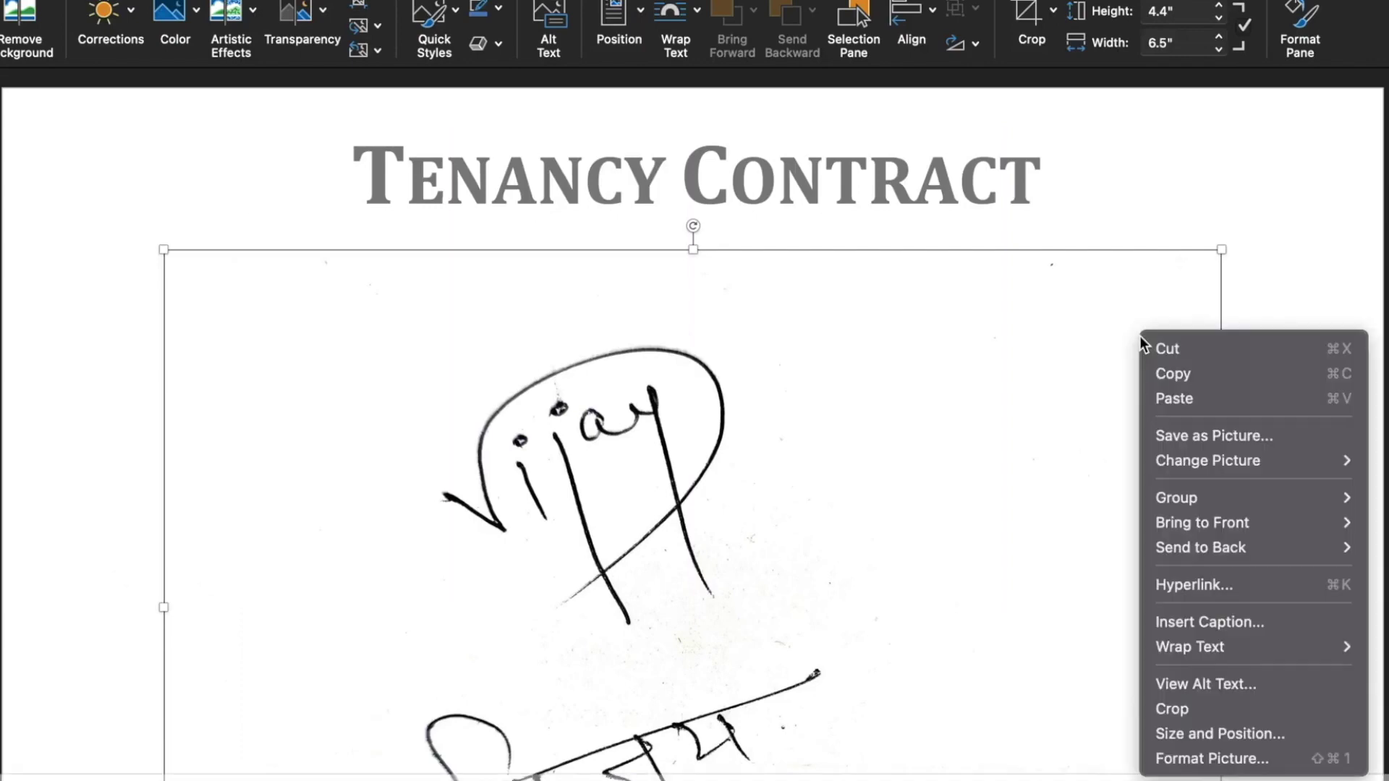
pyautogui.moveTo(1217, 649)
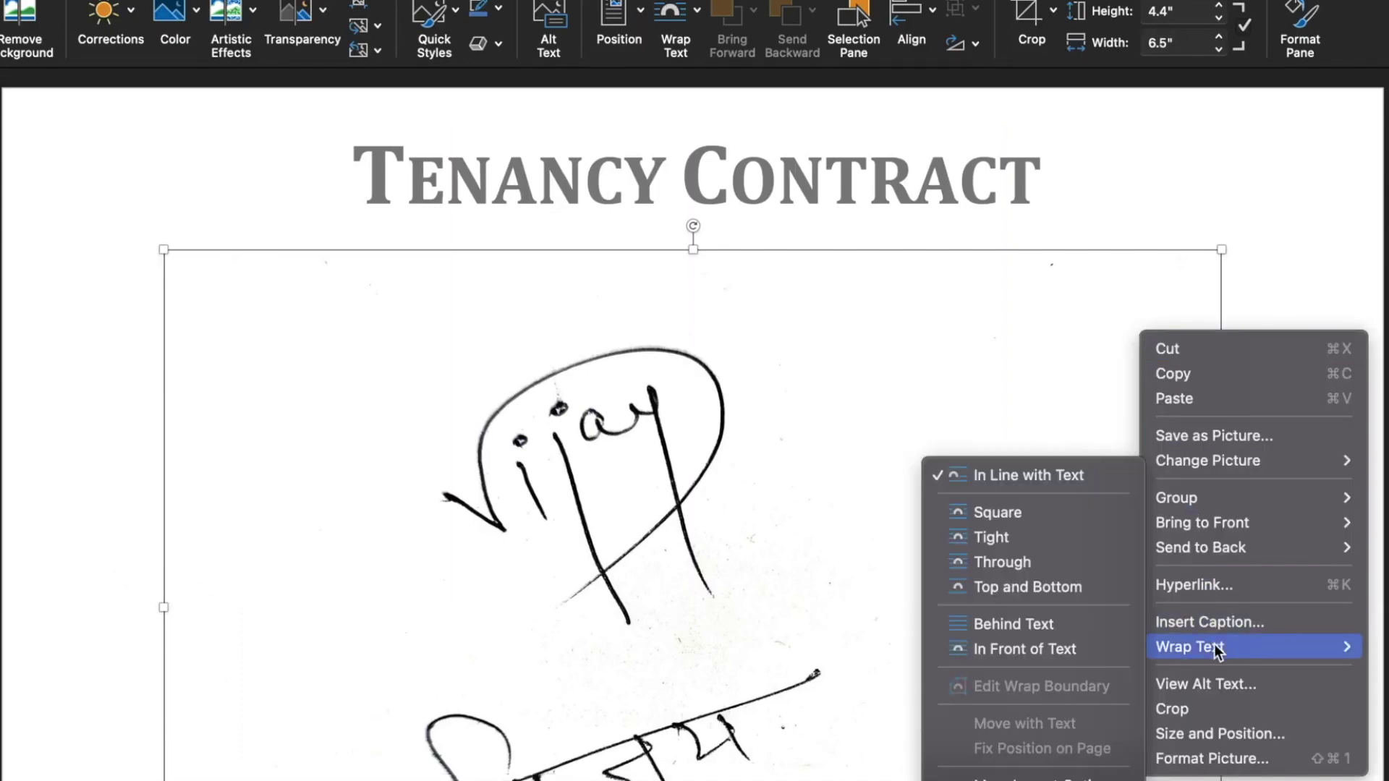
pyautogui.click(1023, 648)
# Step: Shrink the signature picture proportionally to about 1.9 inches high and 2.81 inches wide
pyautogui.scroll(-8, 694, 434)
pyautogui.scroll(-3, 1382, 651)
pyautogui.moveTo(1219, 317); pyautogui.dragTo(937, 596)
pyautogui.scroll(-5, 923, 474)
pyautogui.moveTo(927, 689); pyautogui.dragTo(593, 417)
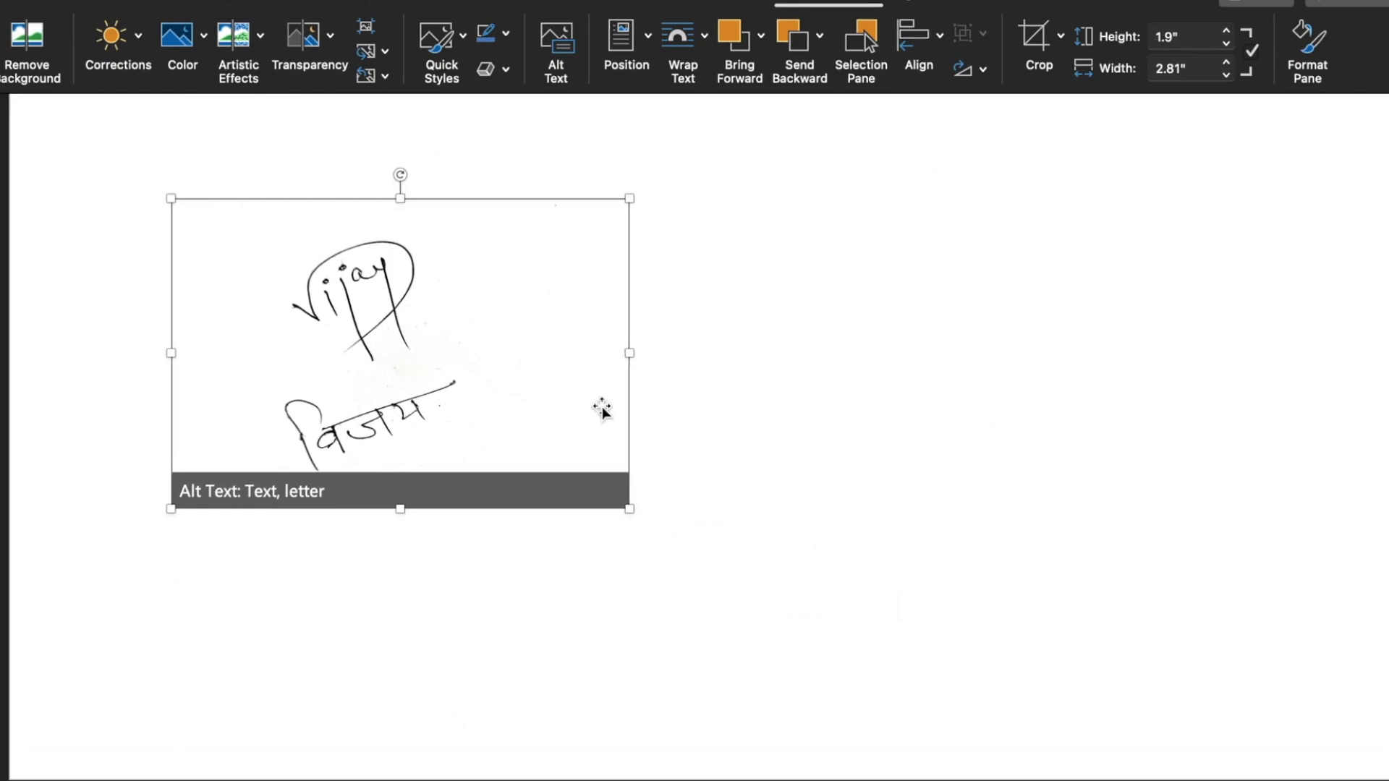
# Step: Raise the signature picture's sharpness strongly using the picture correction options
pyautogui.doubleClick(602, 410)
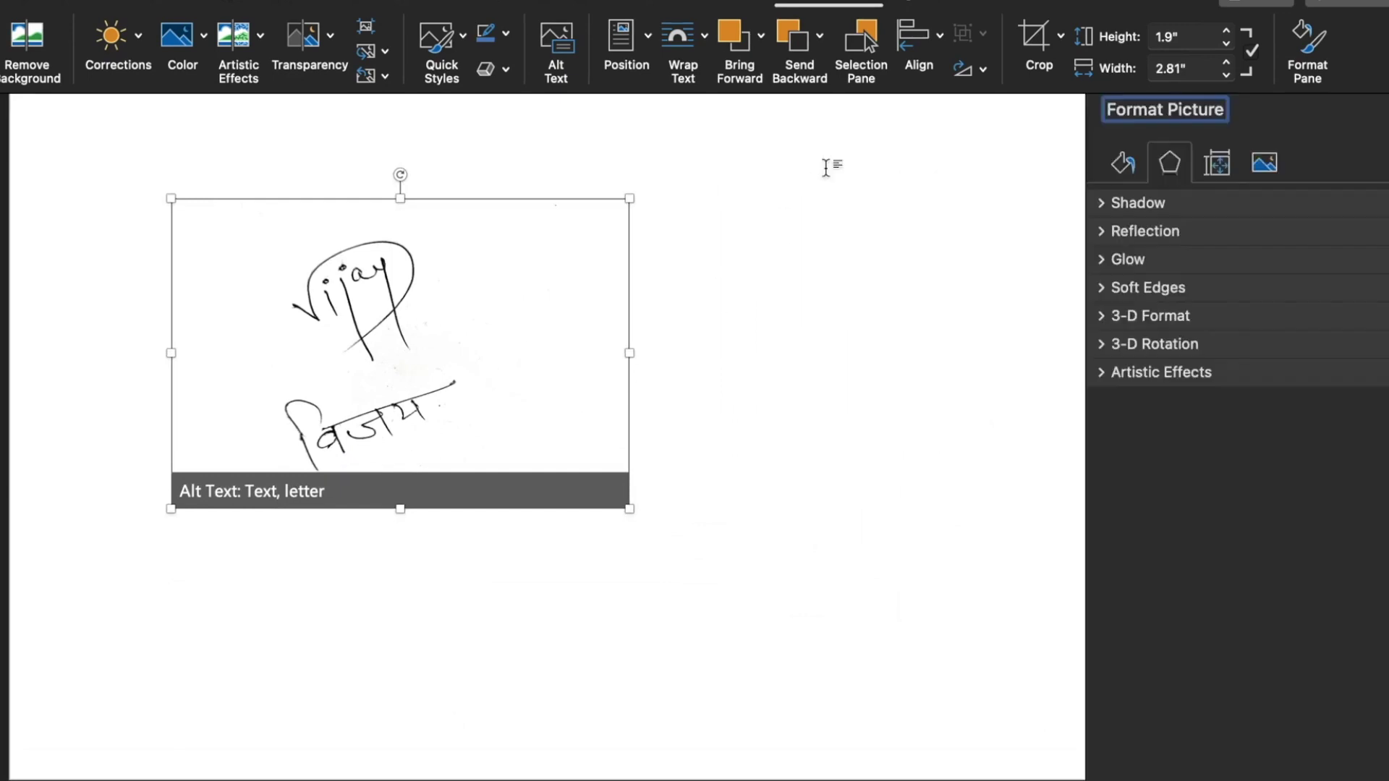
pyautogui.click(138, 40)
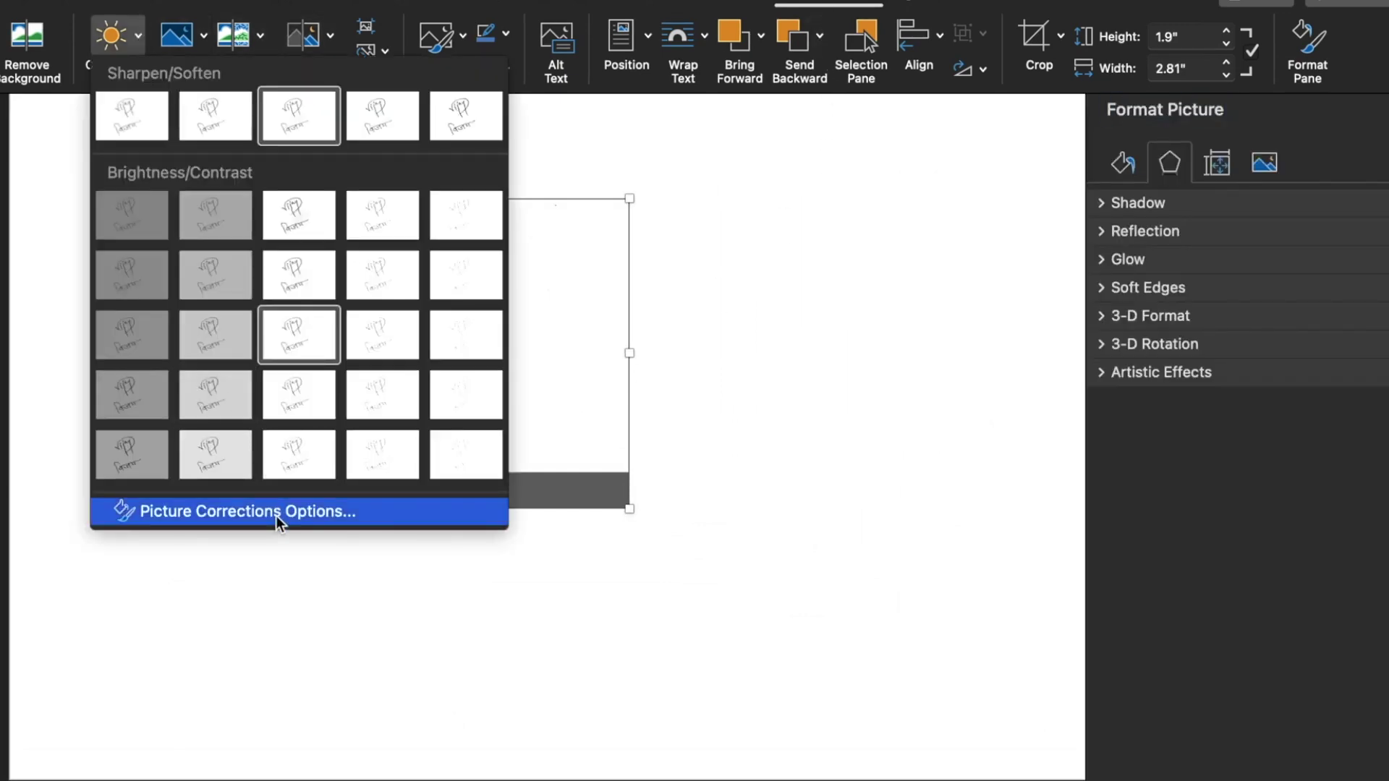
pyautogui.click(276, 513)
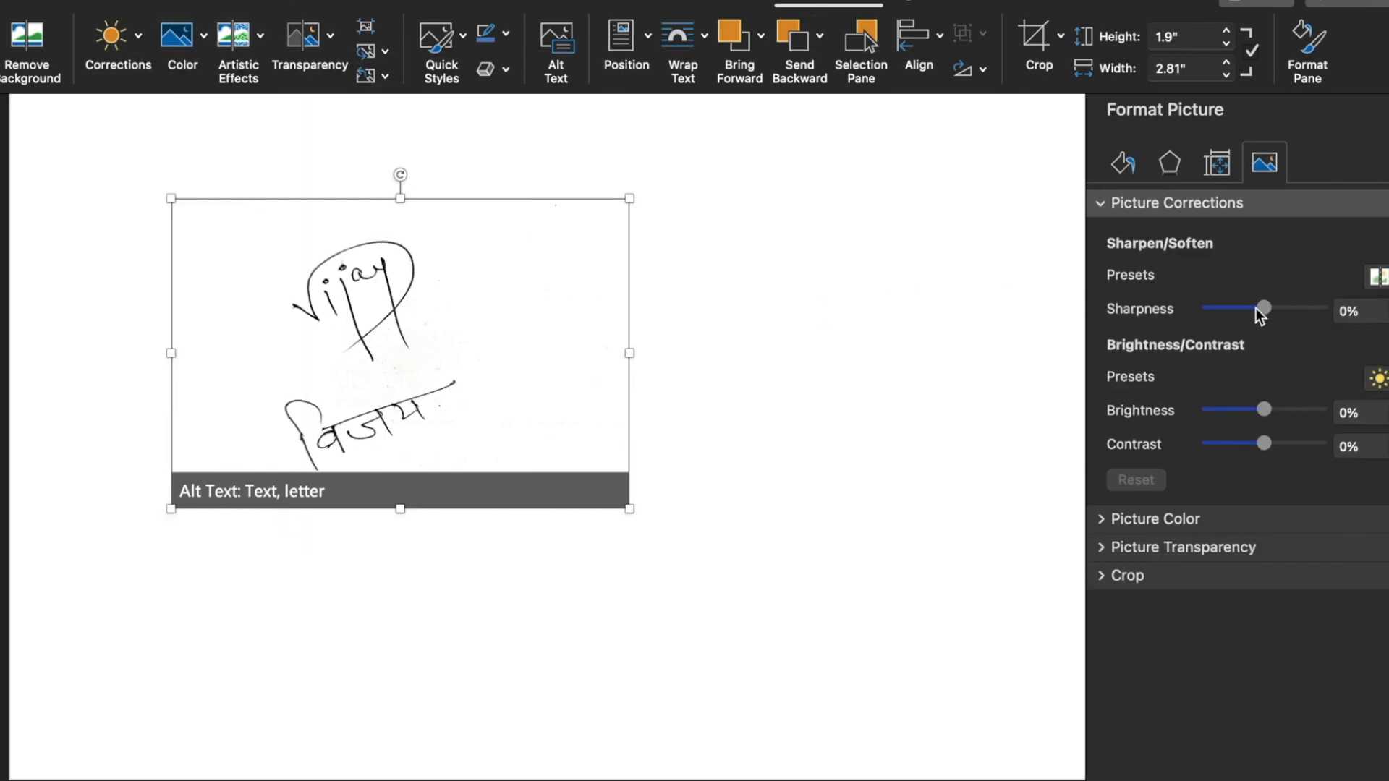
pyautogui.moveTo(1264, 307); pyautogui.dragTo(1324, 309)
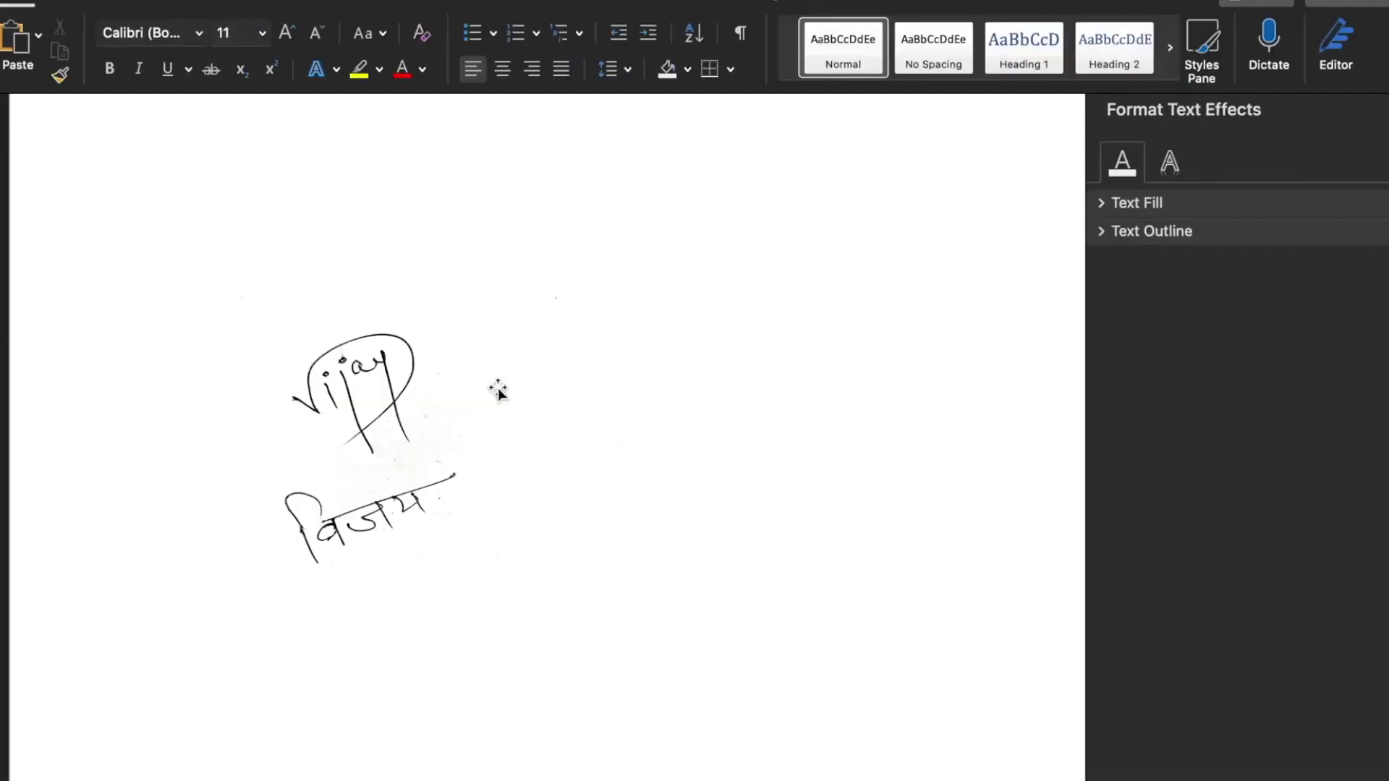
# Step: Move the signature picture directly below the phone number line and shrink it to about 0.99 by 1.46 inches
pyautogui.scroll(1, 498, 388)
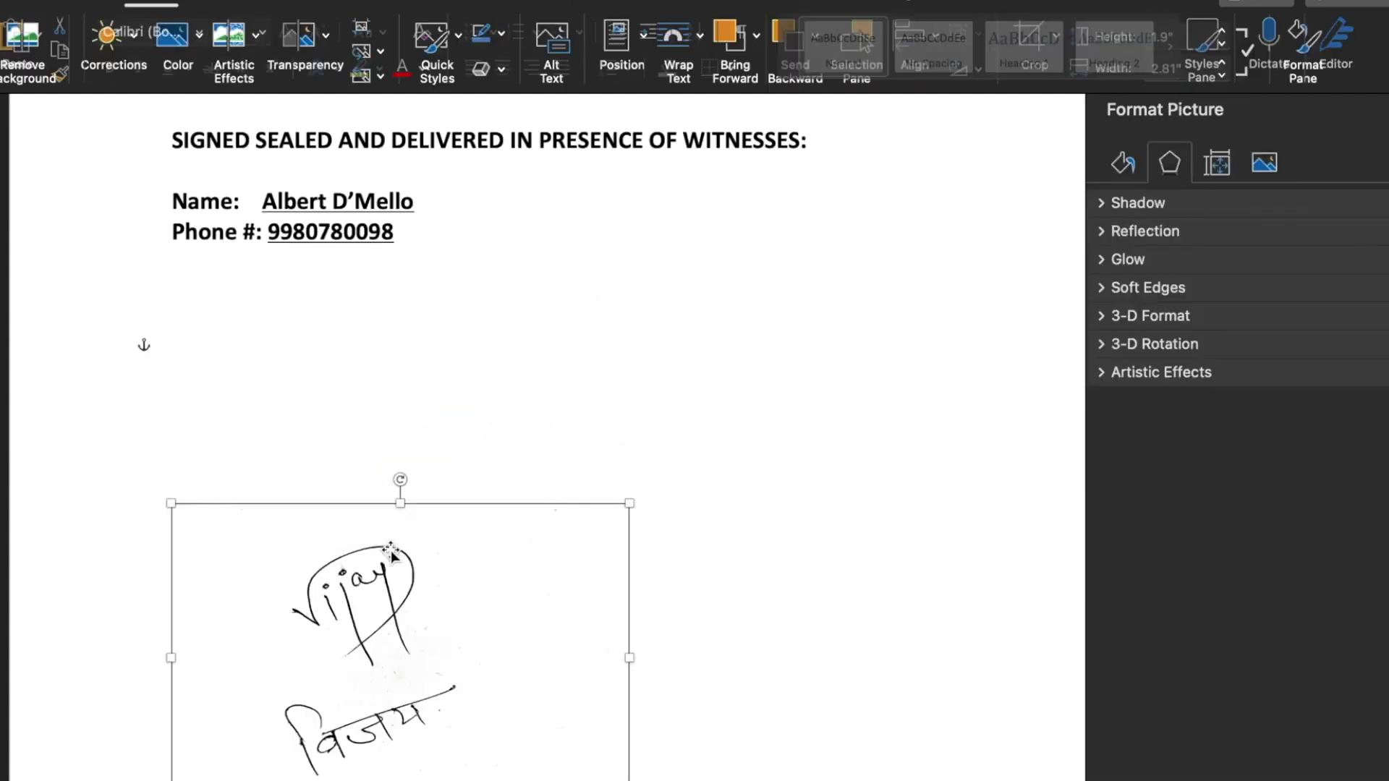
pyautogui.moveTo(391, 551); pyautogui.dragTo(366, 306)
pyautogui.moveTo(603, 565); pyautogui.dragTo(378, 378)
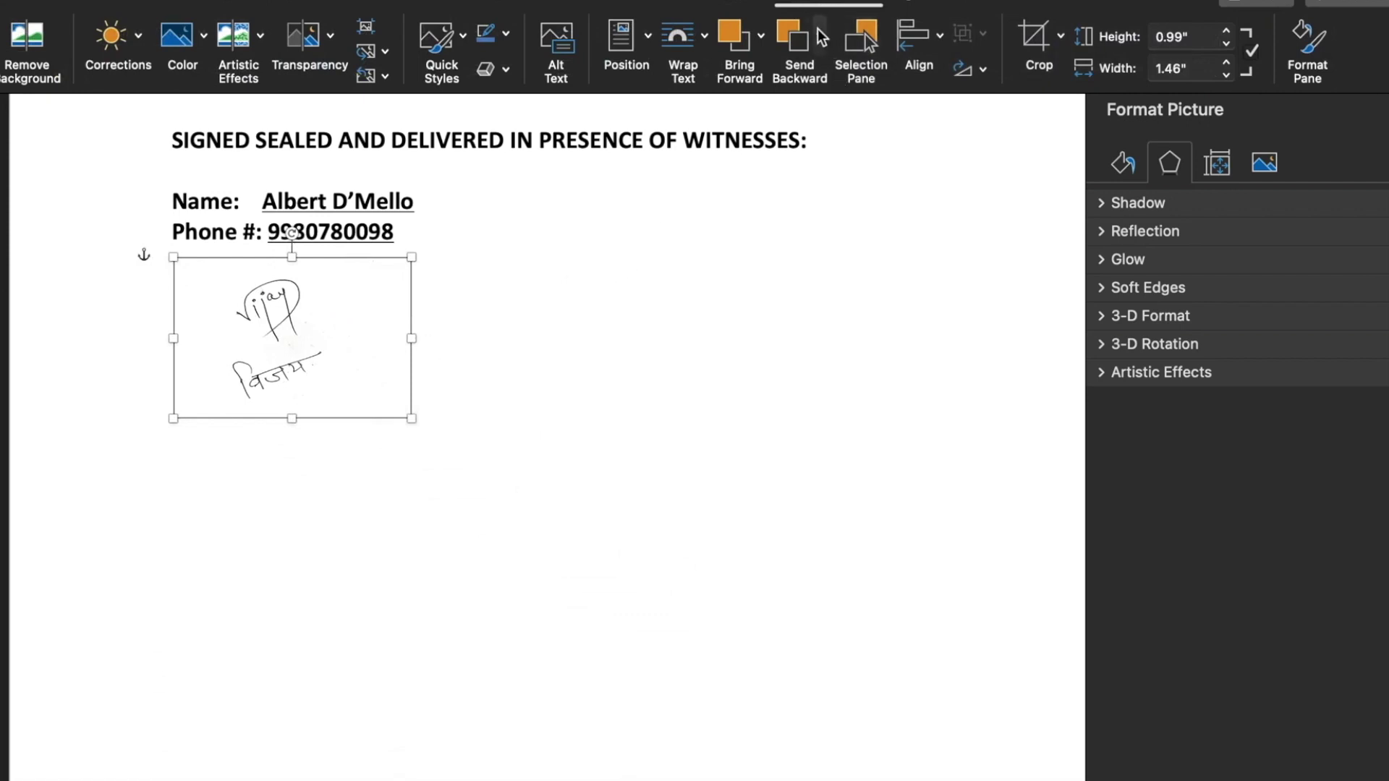
# Step: Crop the bottom of the picture to about 0.54 inches high so only the English signature remains
pyautogui.click(1032, 36)
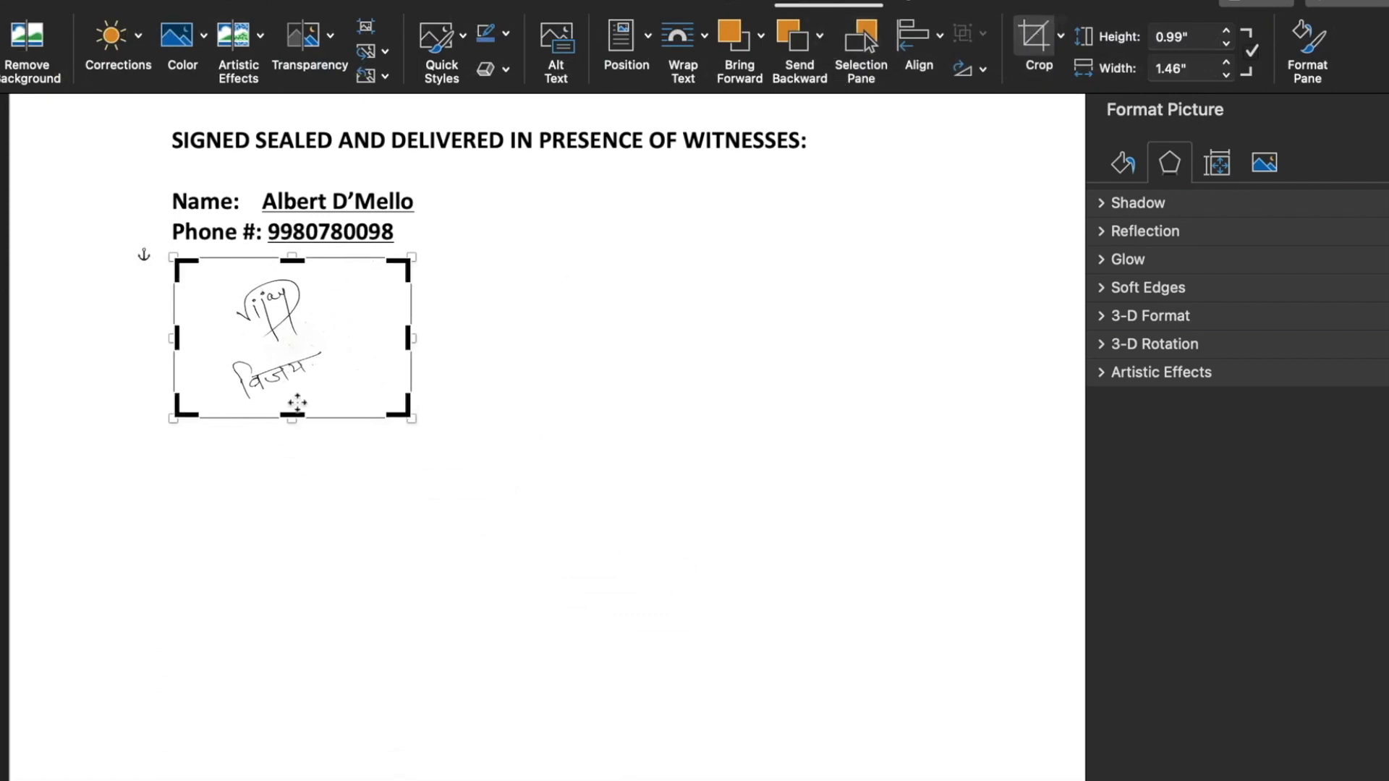
pyautogui.moveTo(295, 417); pyautogui.dragTo(298, 347)
pyautogui.click(468, 316)
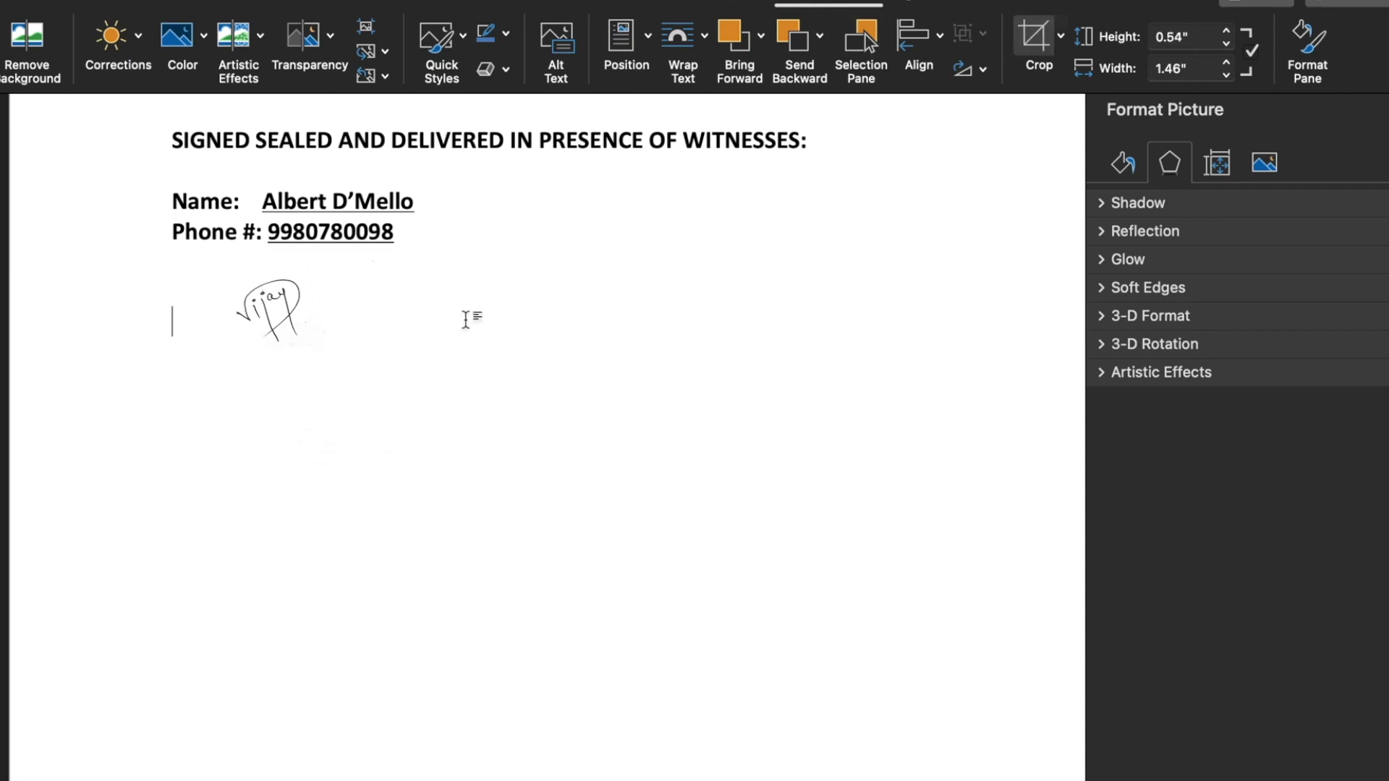
# Step: Add a line below the signature with the signatory's first name followed by ", Office Monk", leaving extra space above it
pyautogui.click(257, 372)
pyautogui.write('Vijay')
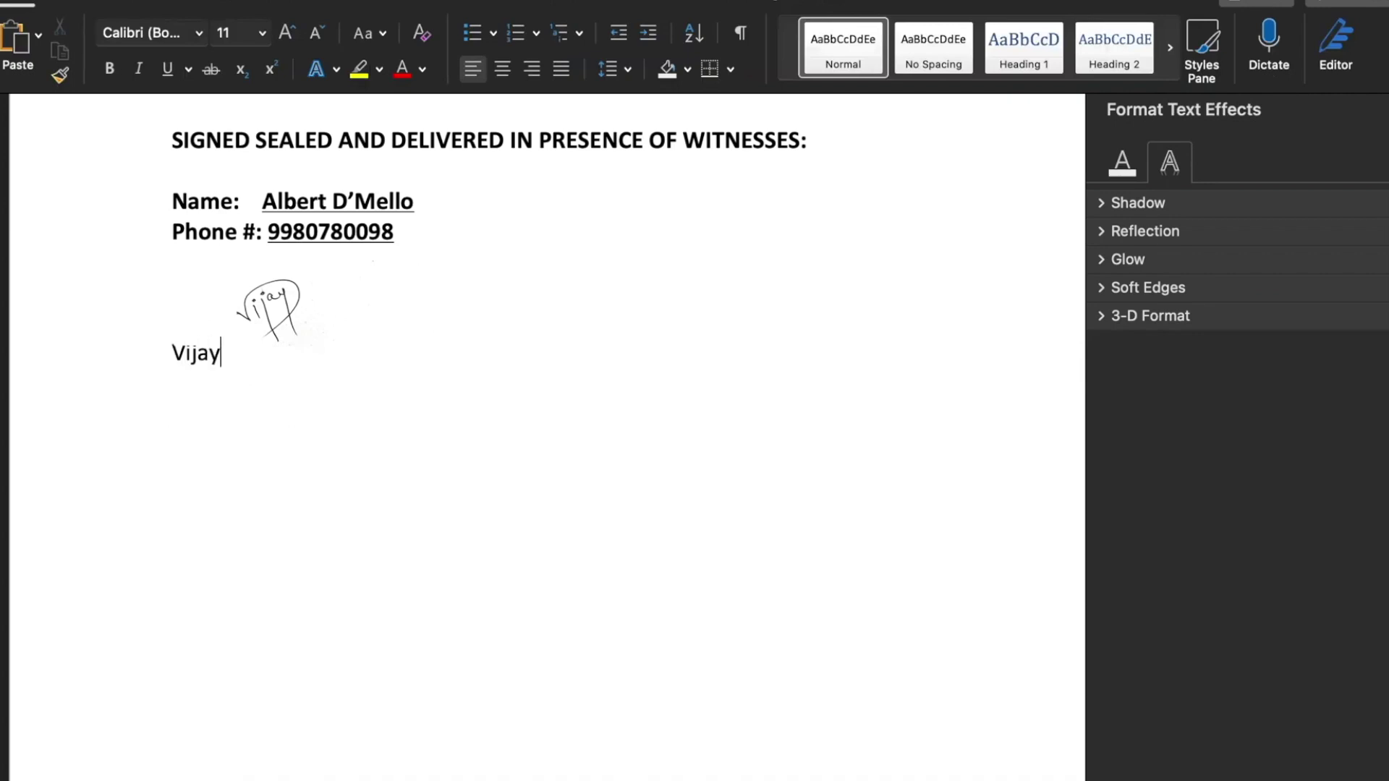
pyautogui.write(', Office Monk')
pyautogui.click(177, 353)
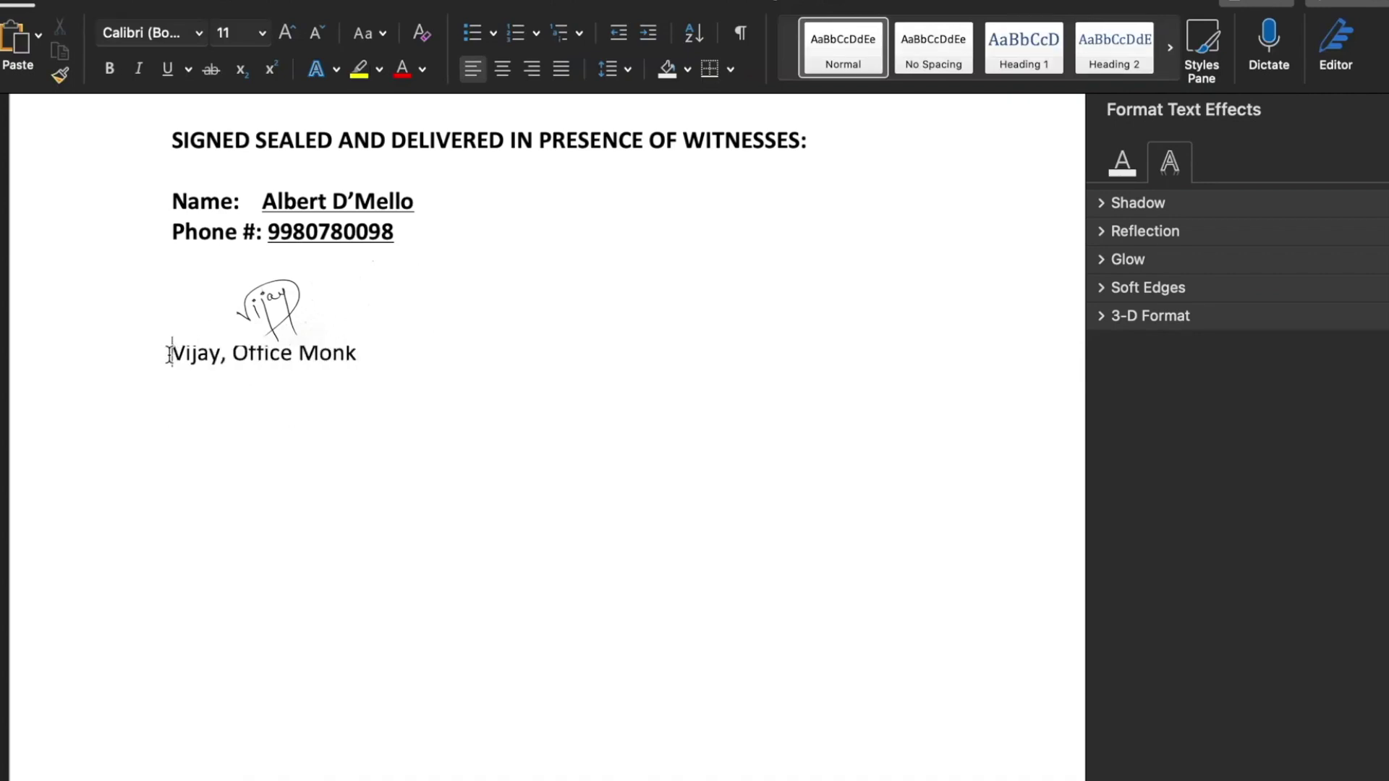
pyautogui.press('Return')
pyautogui.click(507, 380)
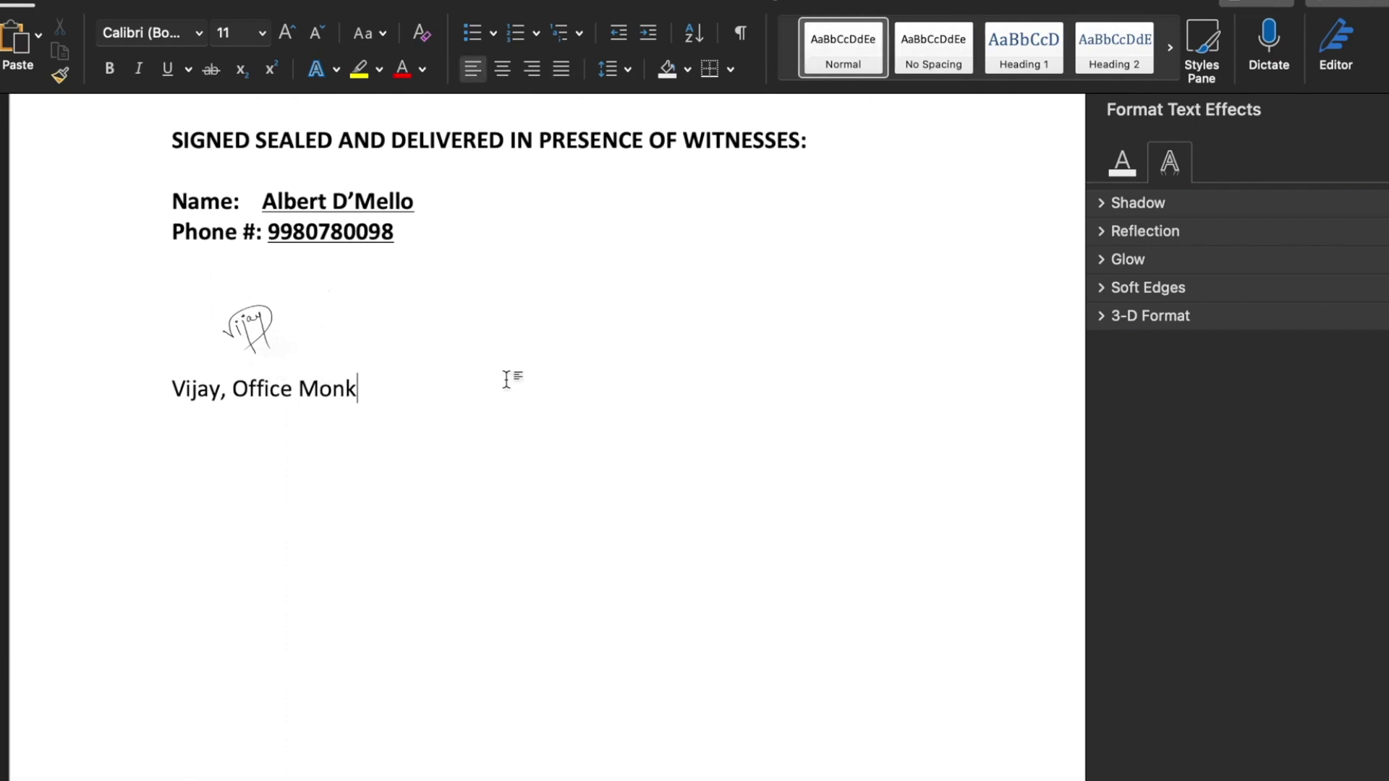
# Step: Save the English signature together with its name line as an AutoText entry named "Signature English"
pyautogui.keyDown('shift'); pyautogui.click(224, 273); pyautogui.keyUp('shift')
pyautogui.click(83, 6)
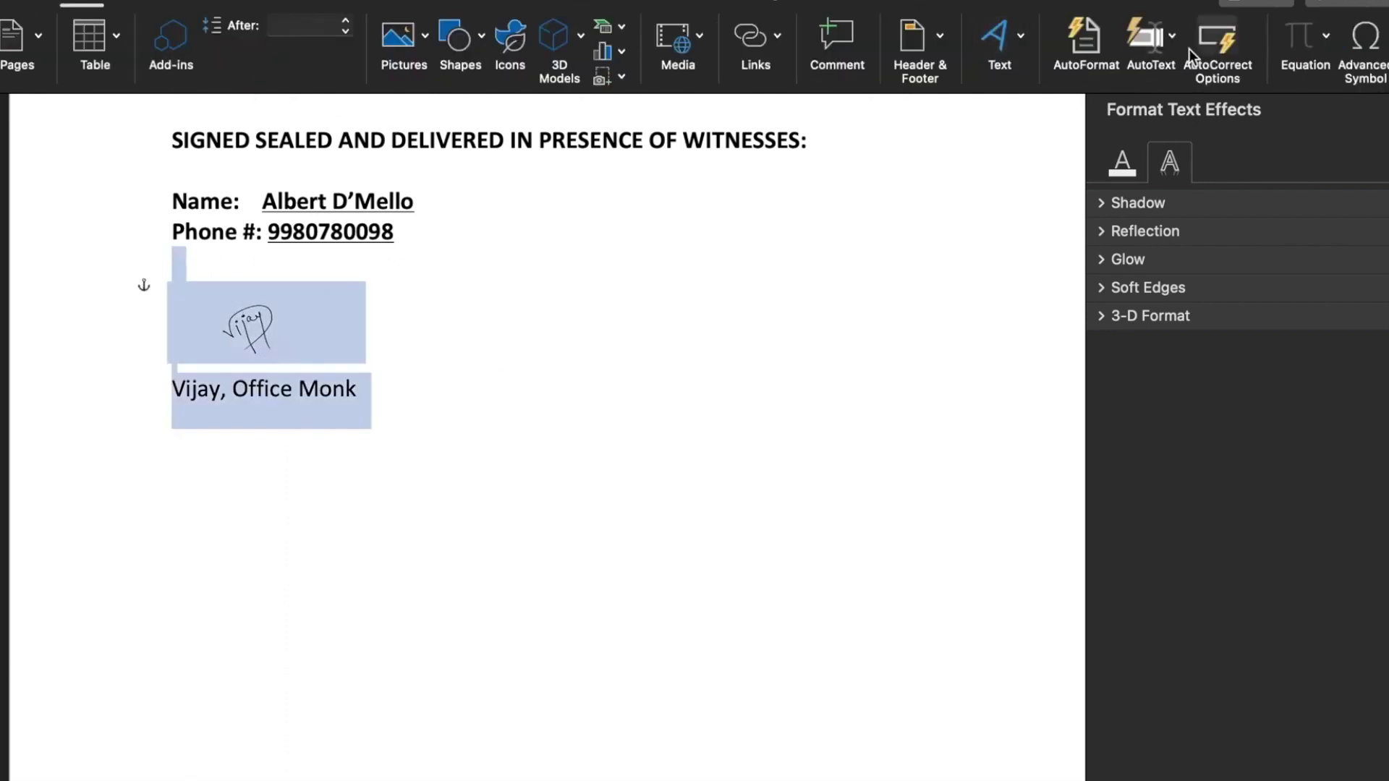
pyautogui.click(1173, 40)
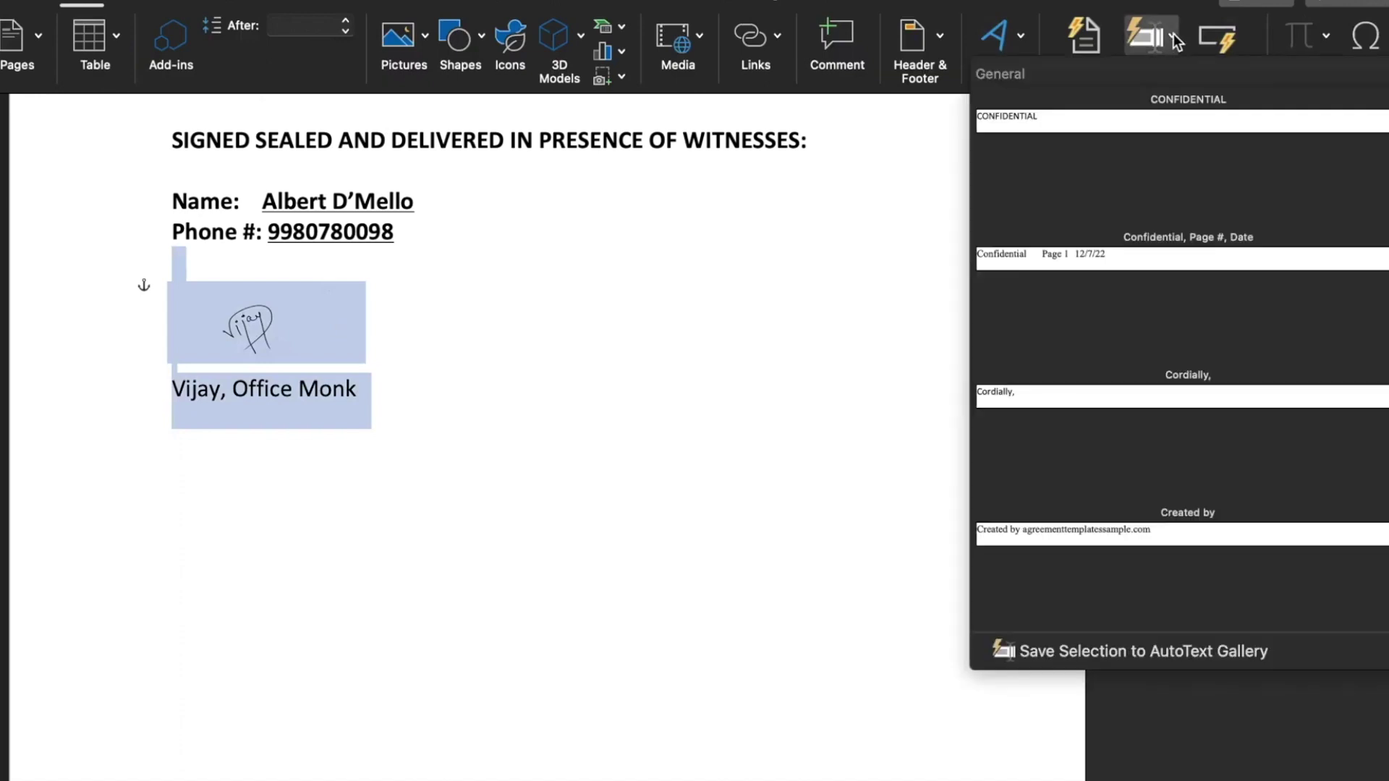
pyautogui.click(1206, 650)
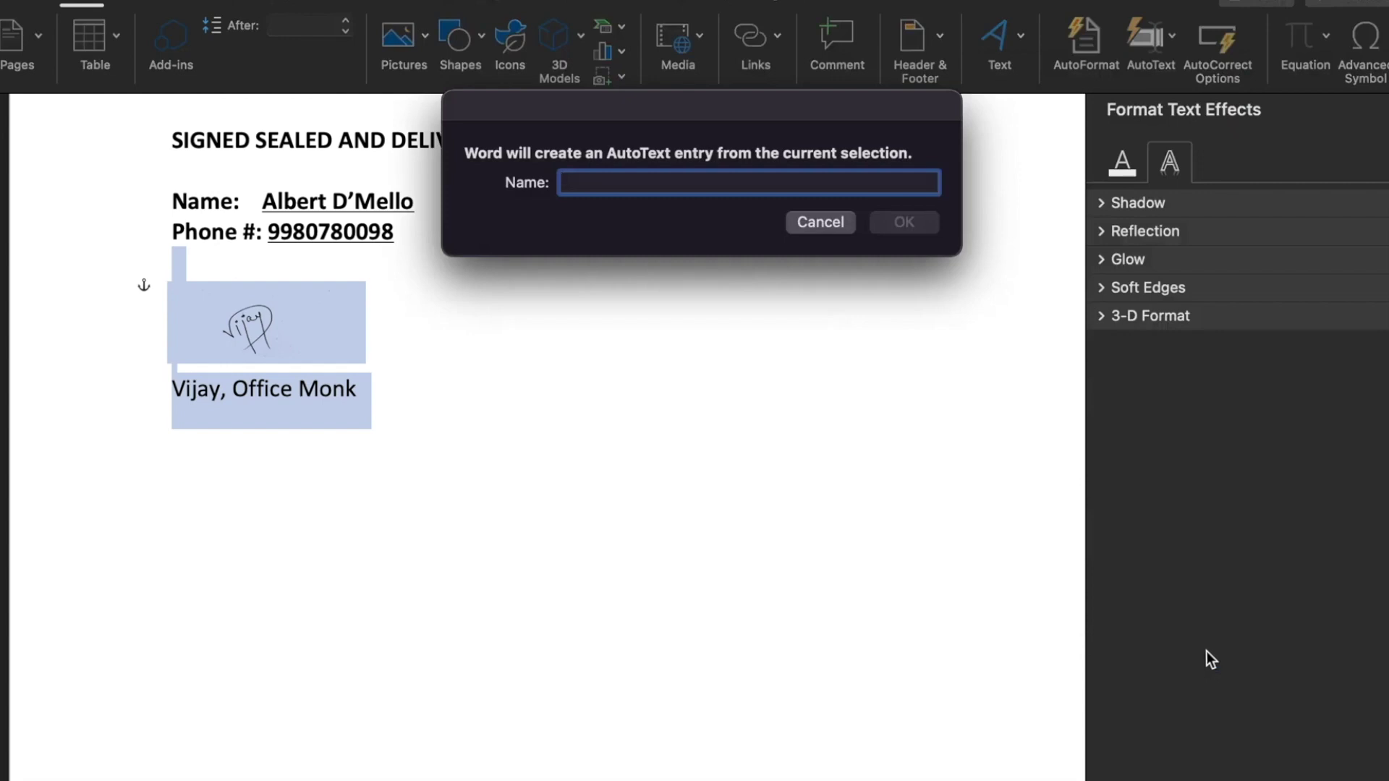
pyautogui.write('Signatur')
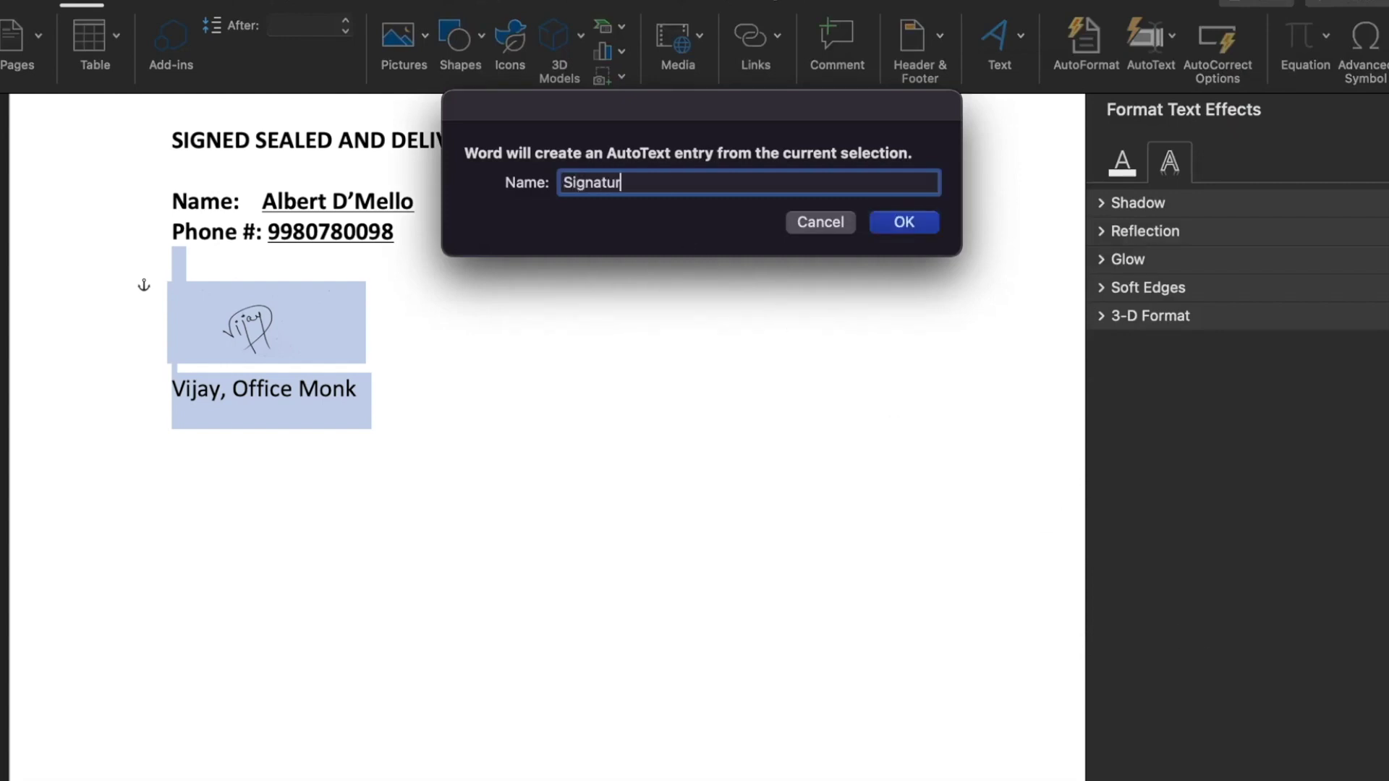
pyautogui.write('e English')
pyautogui.click(904, 222)
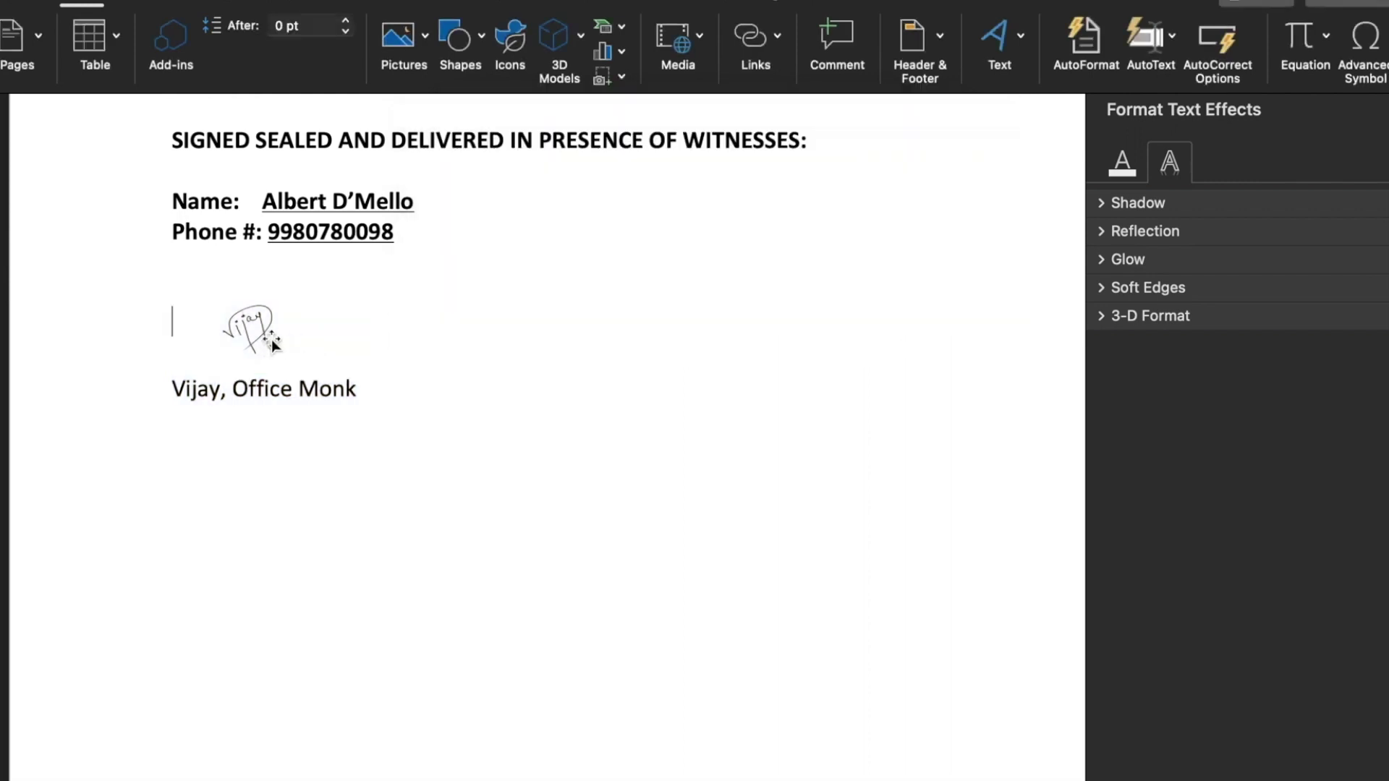
# Step: Recrop the signature picture so that it shows only the Hindi signature instead of the English one
pyautogui.click(264, 338)
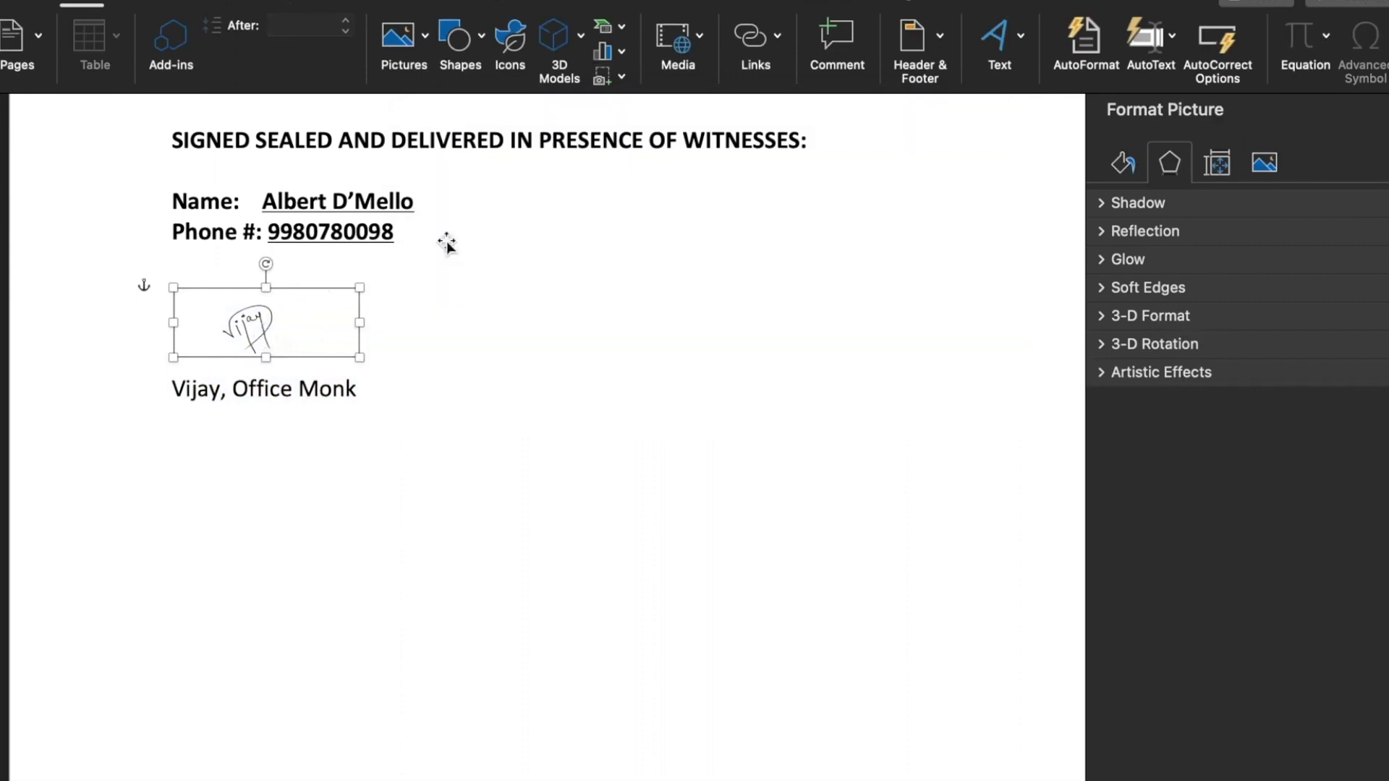
pyautogui.click(828, 3)
pyautogui.click(1039, 41)
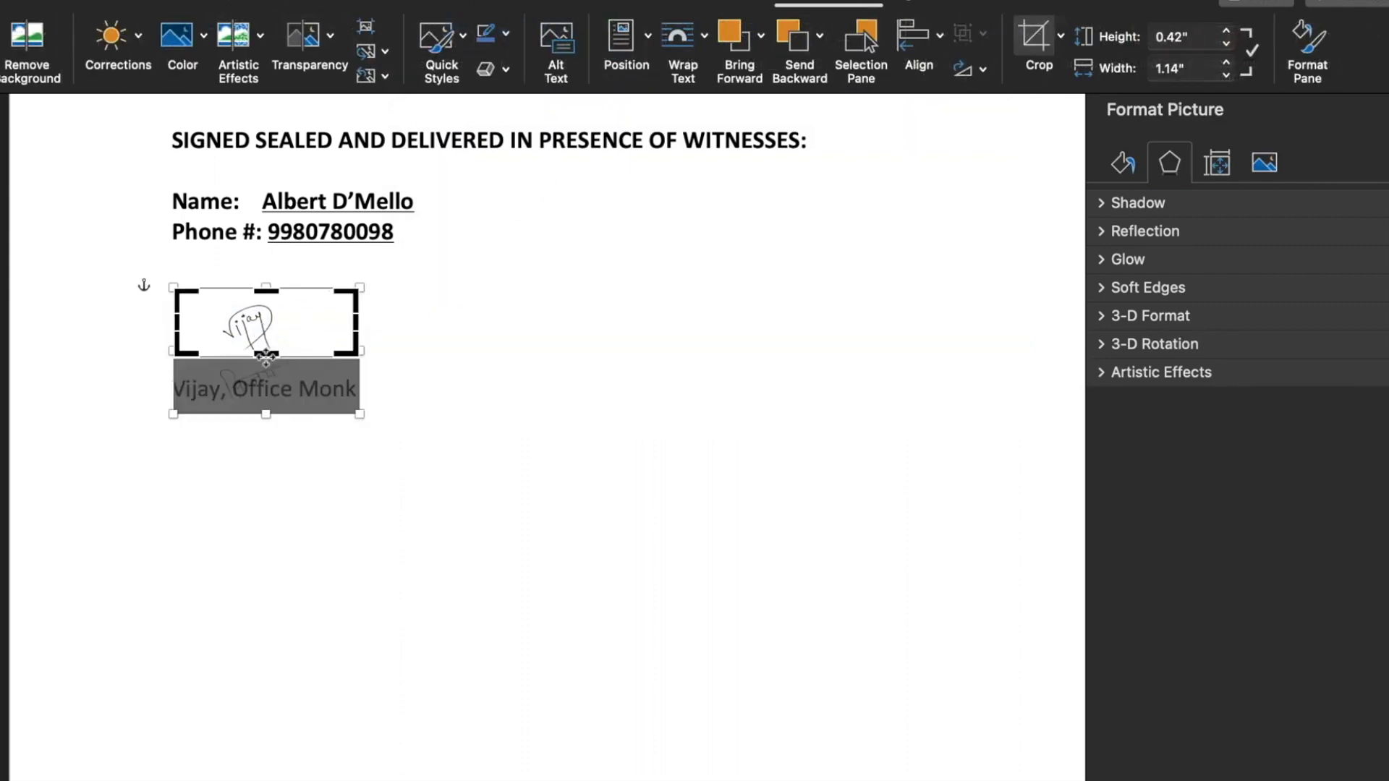
pyautogui.moveTo(266, 355); pyautogui.dragTo(266, 406)
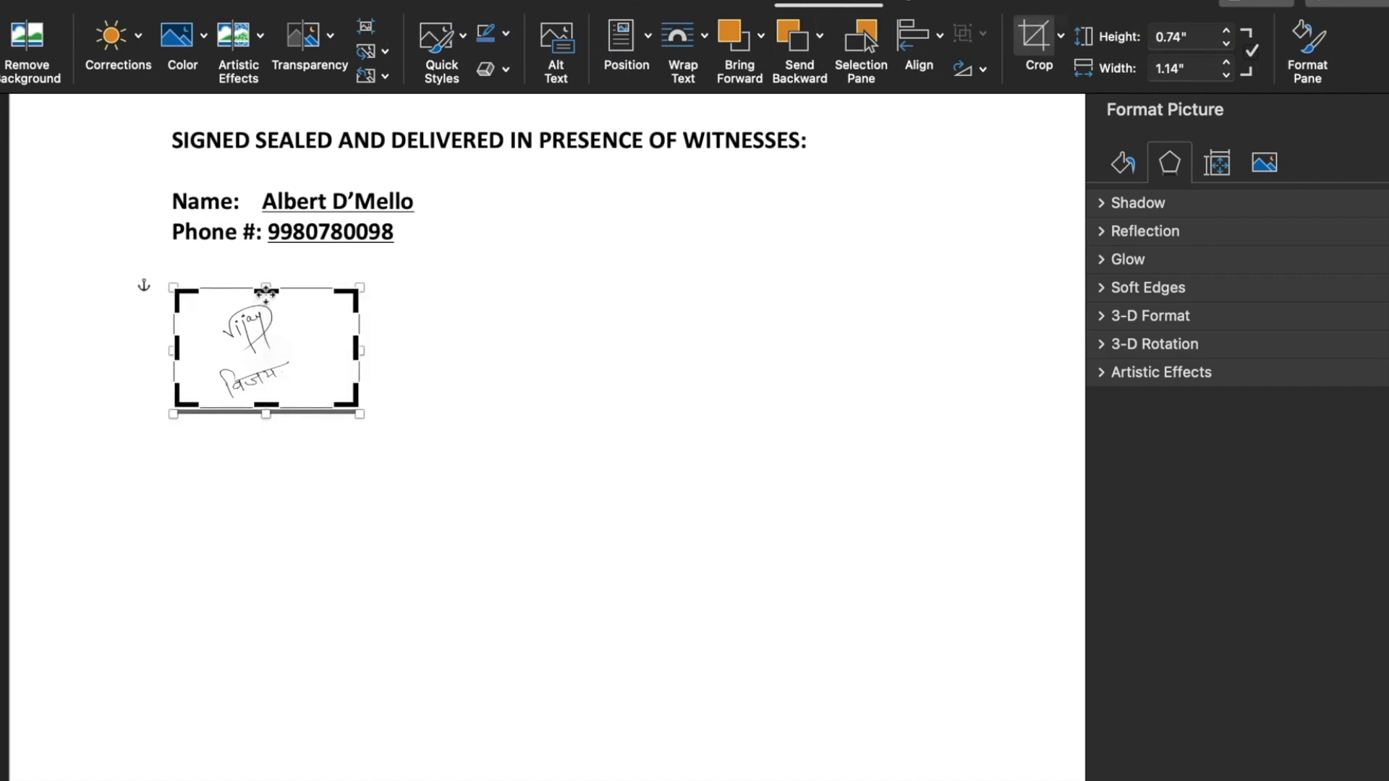
pyautogui.moveTo(266, 290)
pyautogui.mouseDown()
pyautogui.moveTo(275, 351)
pyautogui.moveTo(275, 330)
pyautogui.mouseUp()
pyautogui.click(362, 453)
pyautogui.click(268, 390)
pyautogui.click(283, 309)
pyautogui.click(335, 310)
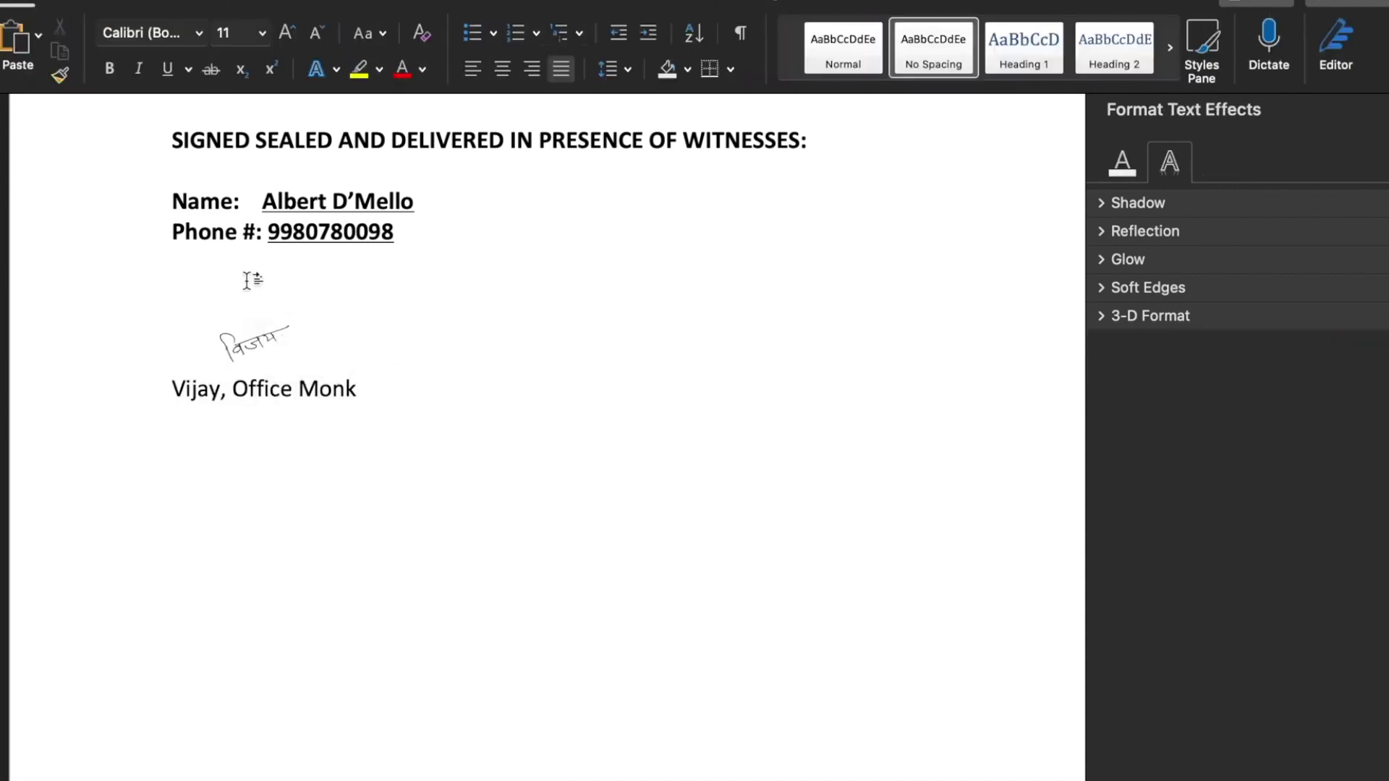
# Step: Save the Hindi signature together with its name line as an AutoText entry named "Hindi Signature"
pyautogui.moveTo(248, 278); pyautogui.dragTo(360, 412)
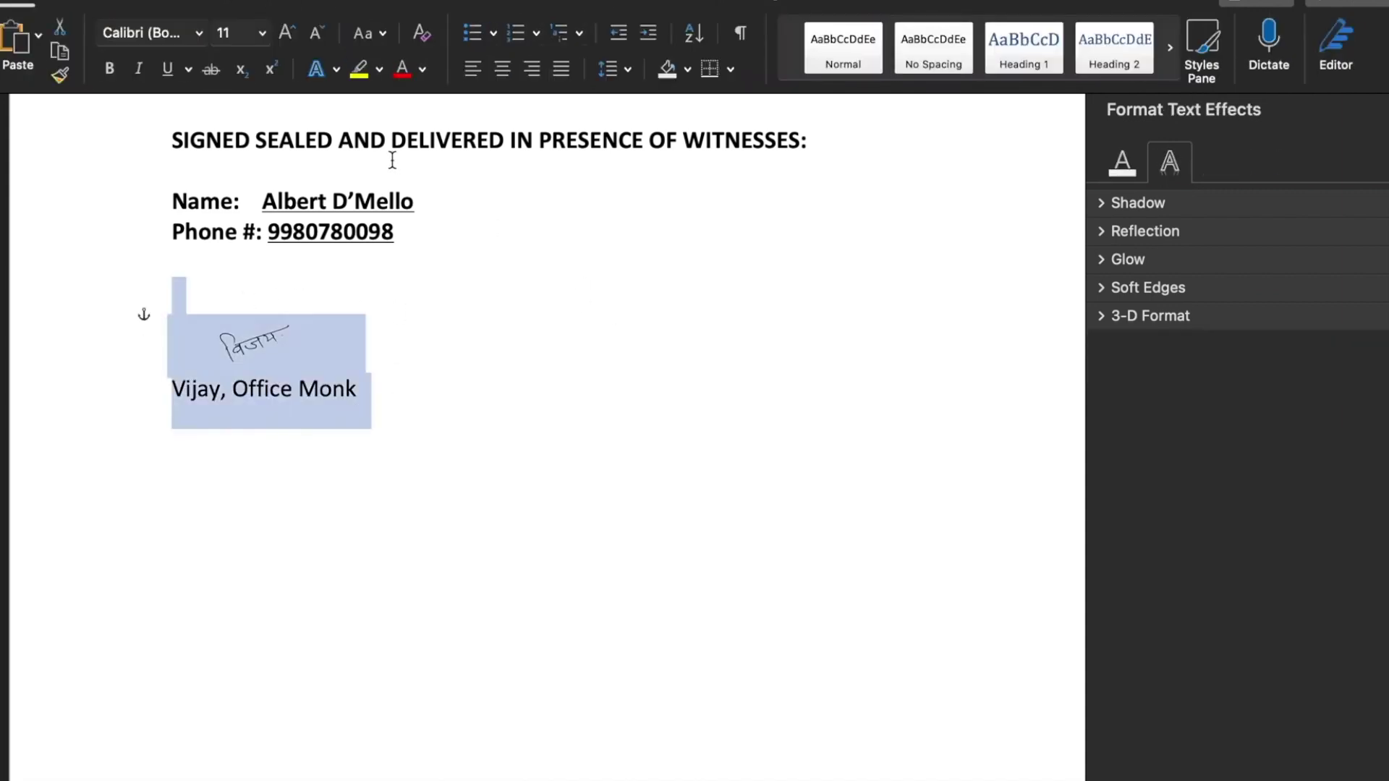
pyautogui.click(82, 3)
pyautogui.click(1164, 42)
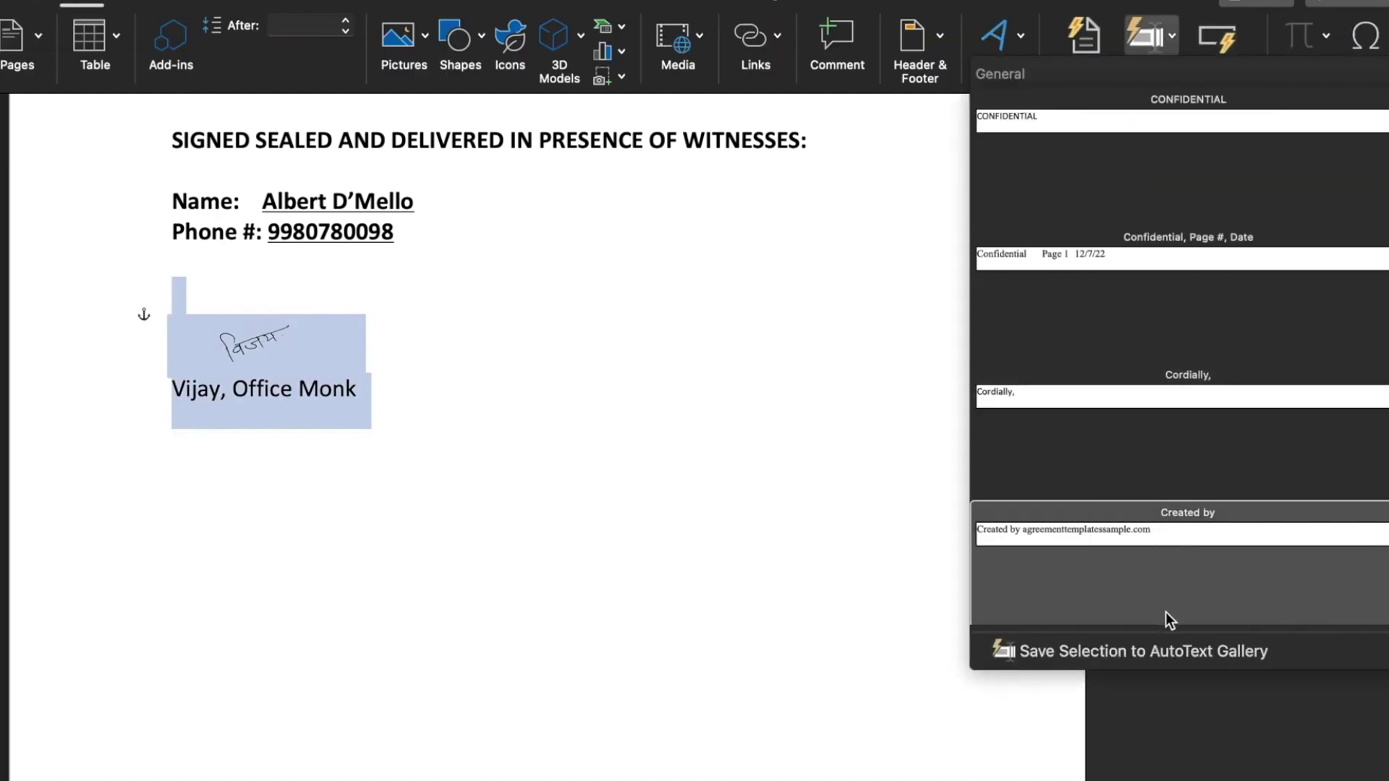
pyautogui.click(1143, 650)
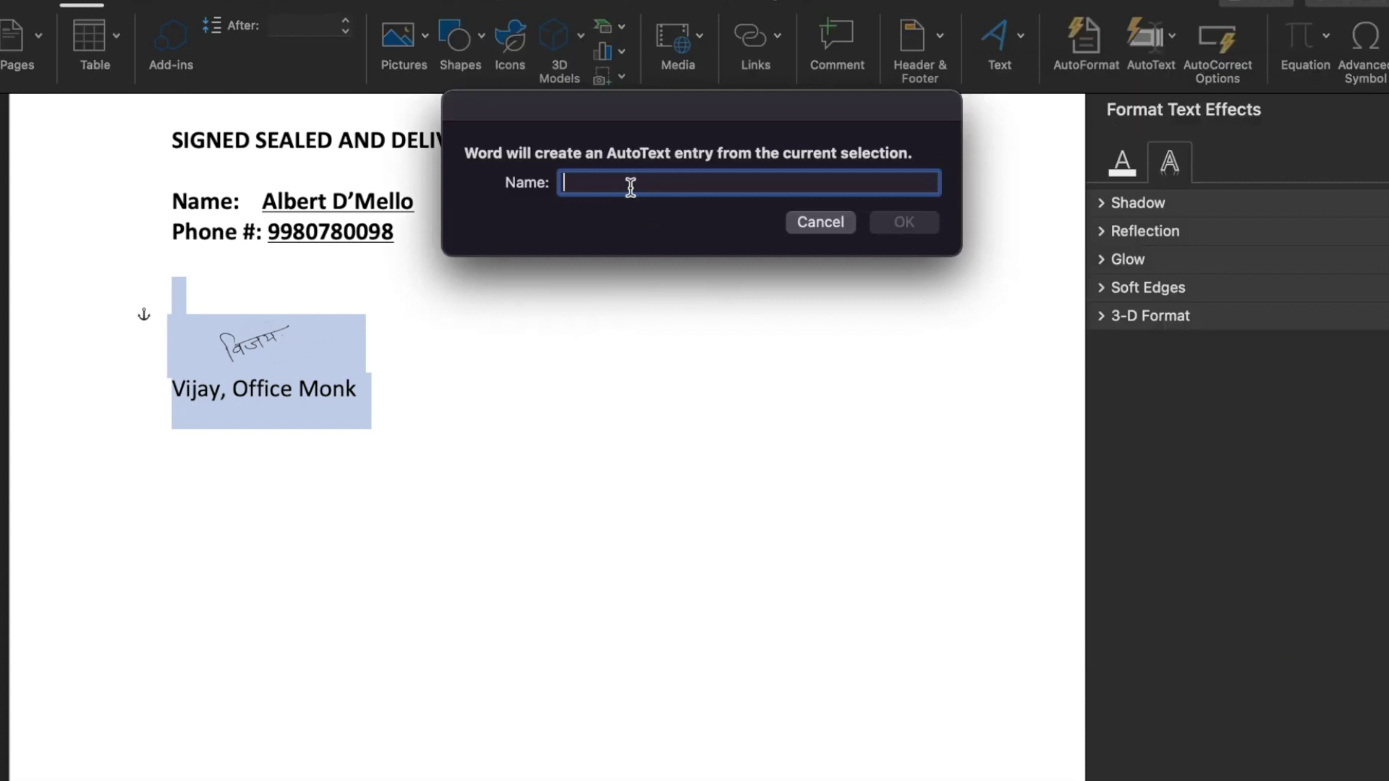
pyautogui.write('Hindi Signature')
pyautogui.click(876, 221)
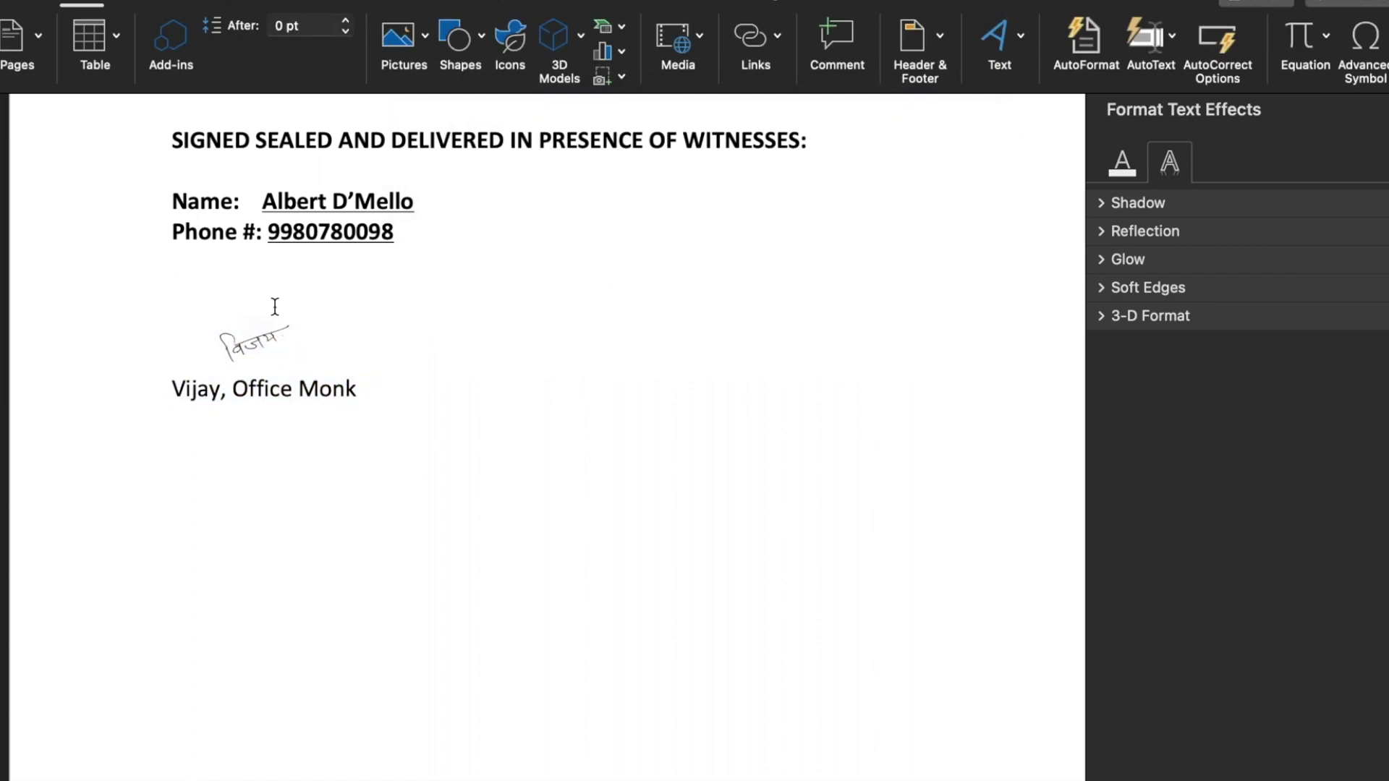
# Step: Replace the signature block below the witness details with the Signature English AutoText entry, followed by the Hindi Signature entry
pyautogui.keyDown('shift'); pyautogui.click(139, 310); pyautogui.keyUp('shift')
pyautogui.press('Delete')
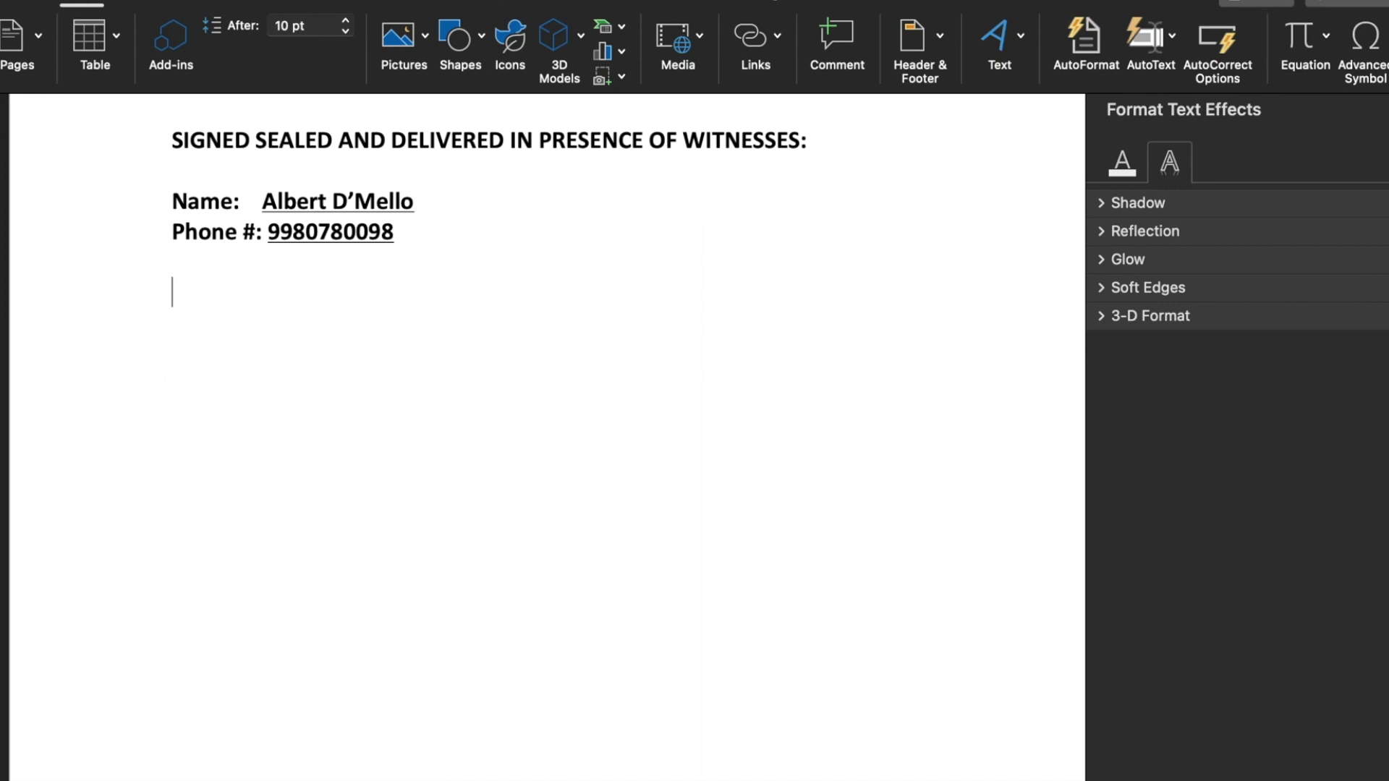
pyautogui.write('signa')
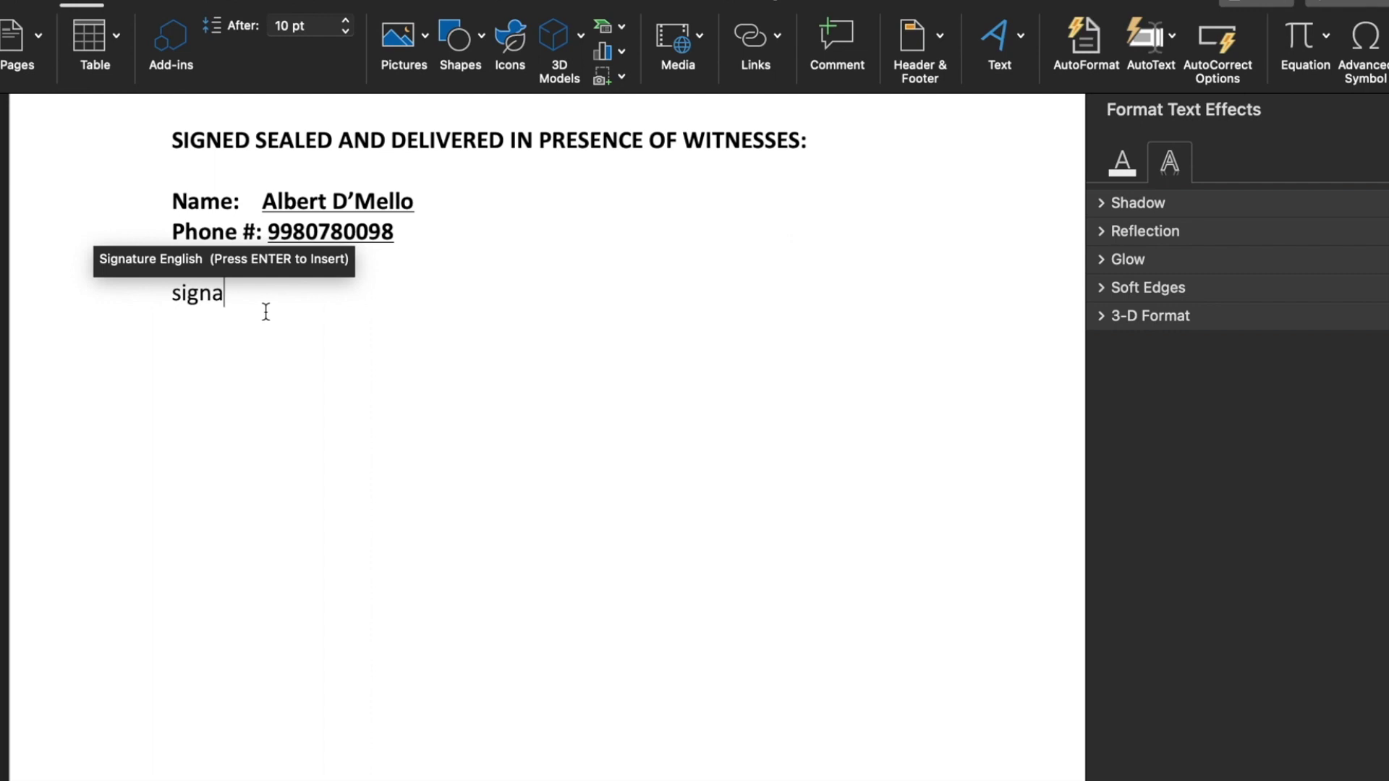
pyautogui.press('Return')
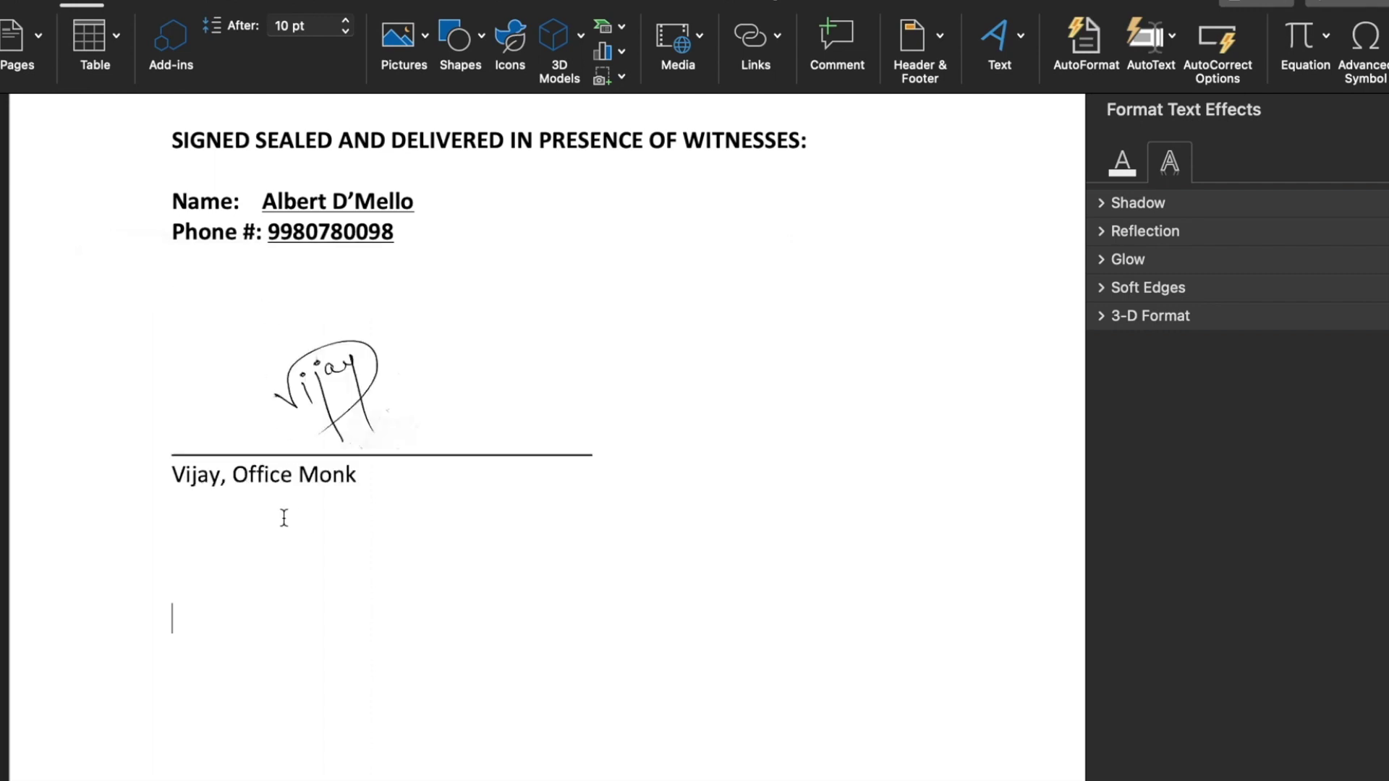
pyautogui.write('hindi')
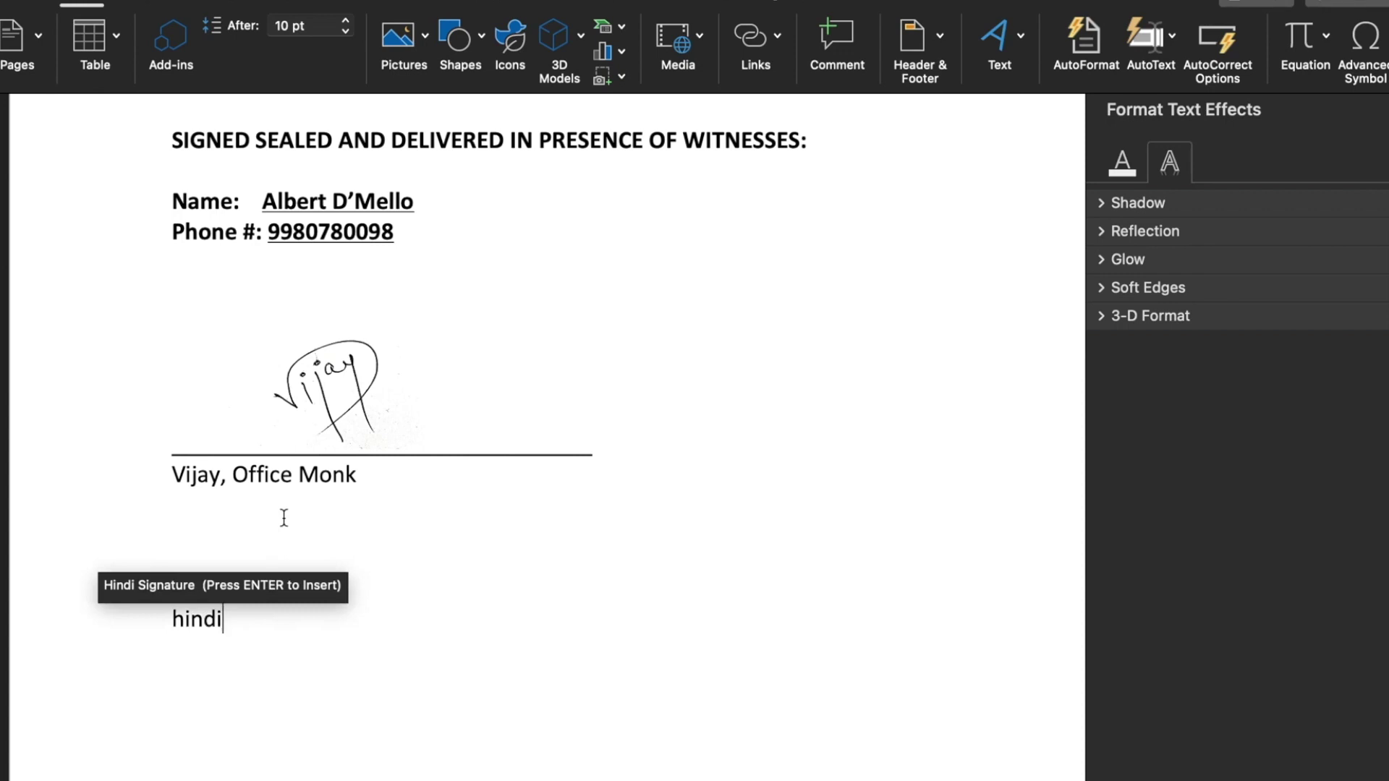
pyautogui.press('Return')
# Step: Remove the surplus blank lines between the English signature block and the Hindi signature block
pyautogui.click(298, 559)
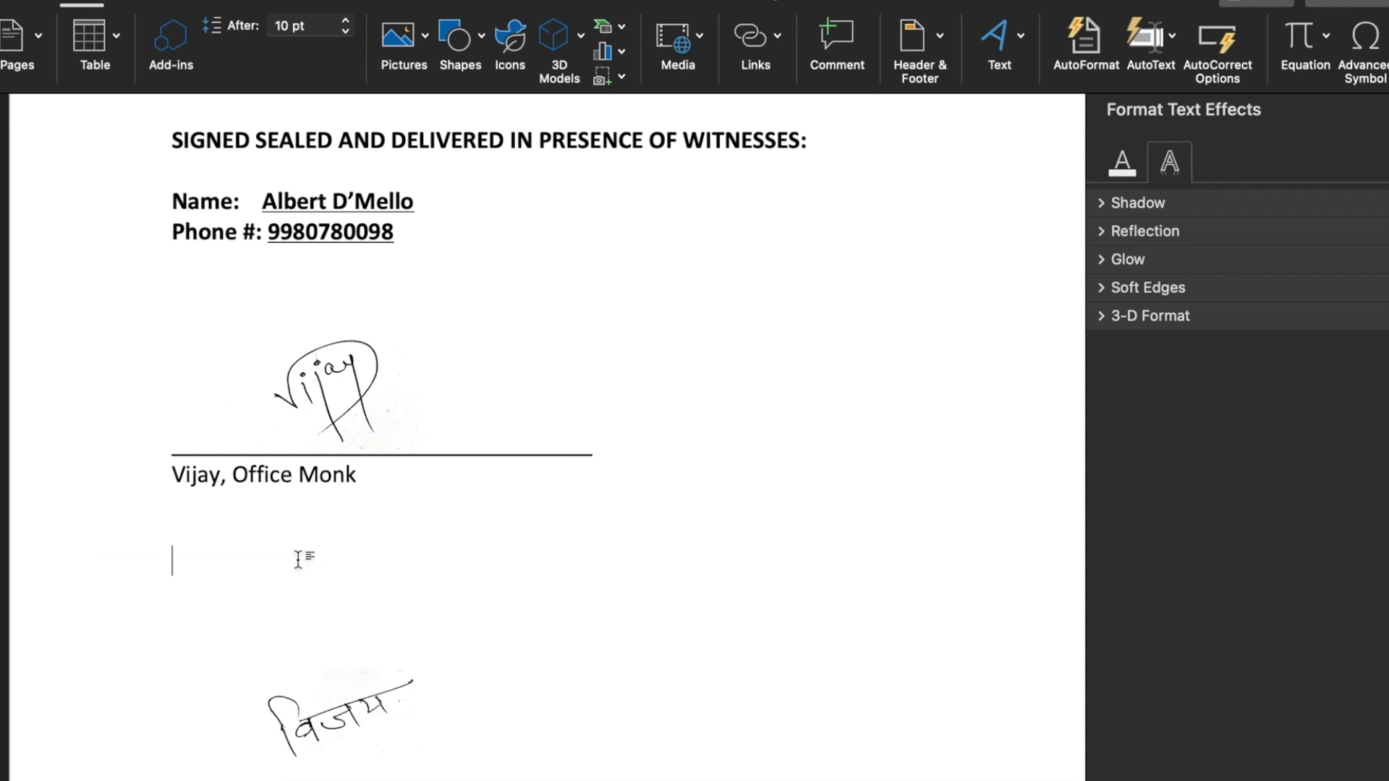
pyautogui.press('Delete')
pyautogui.press('Delete')
pyautogui.press('Delete')
pyautogui.press('Delete')
pyautogui.press('Delete')
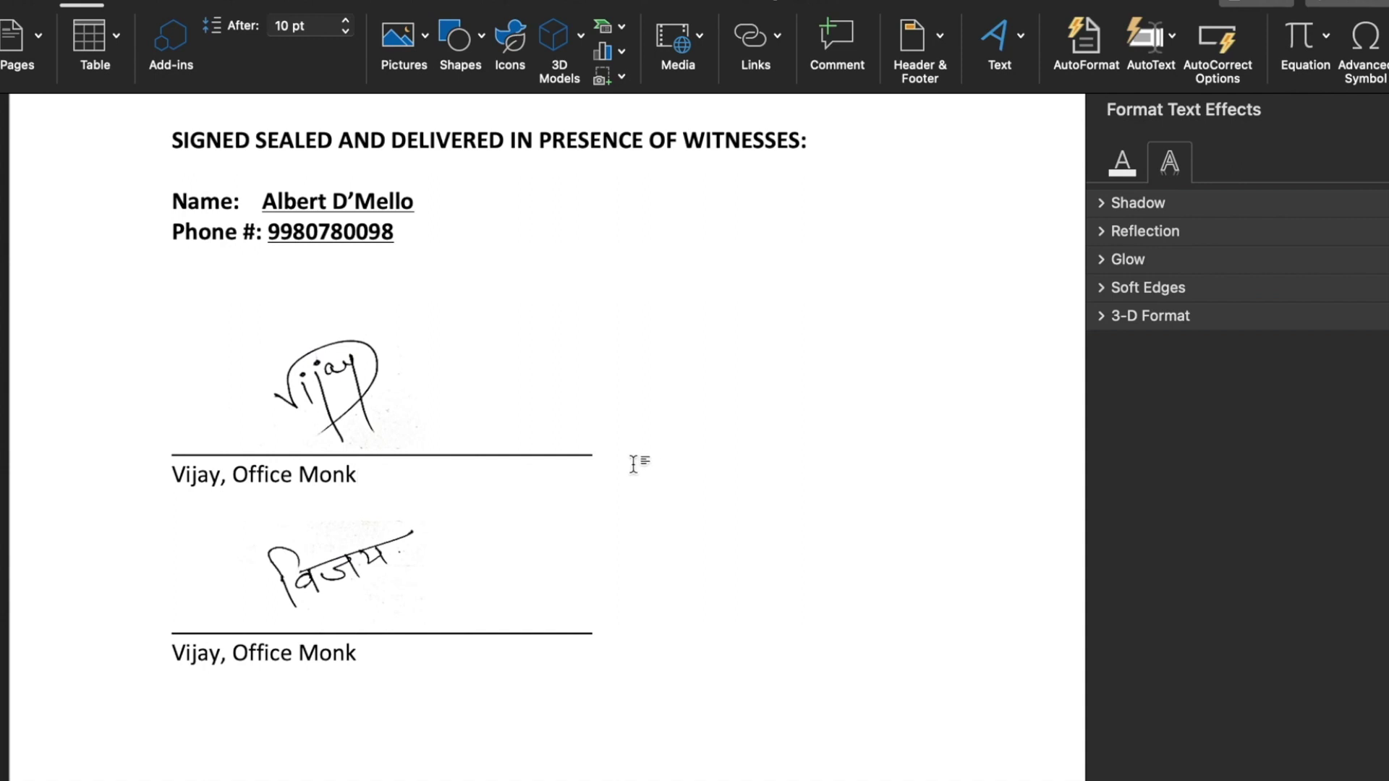
# Step: Recolor the English signature picture with the blue accent preset that keeps its background white
pyautogui.click(347, 388)
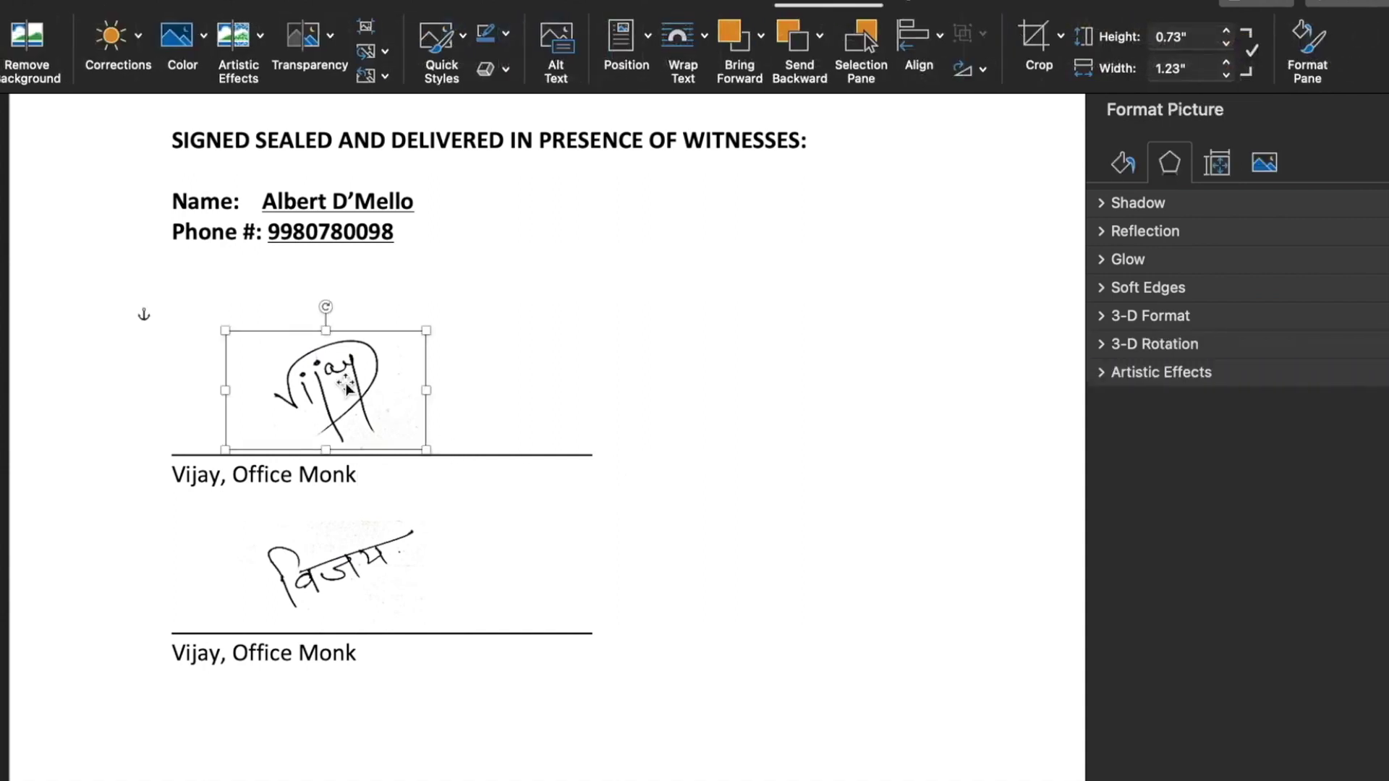
pyautogui.click(201, 39)
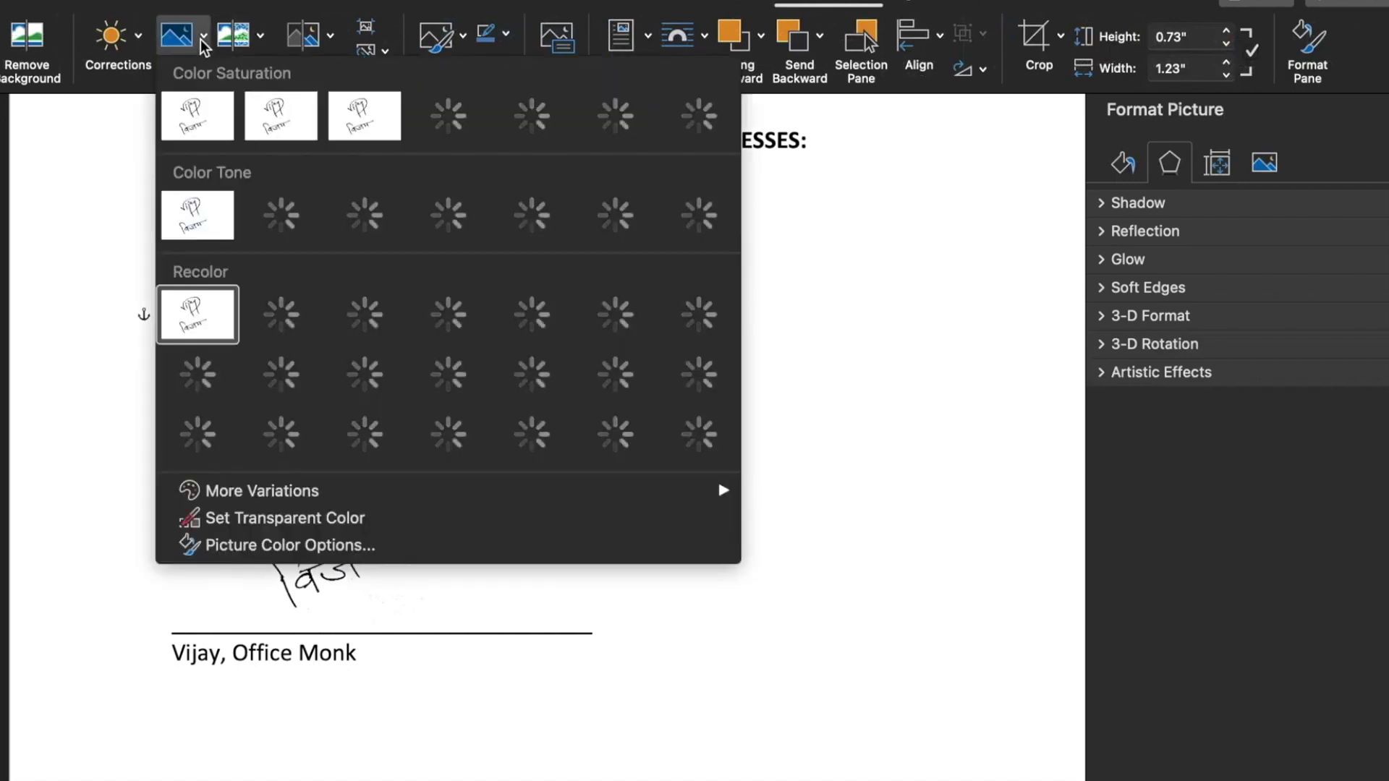
pyautogui.click(605, 353)
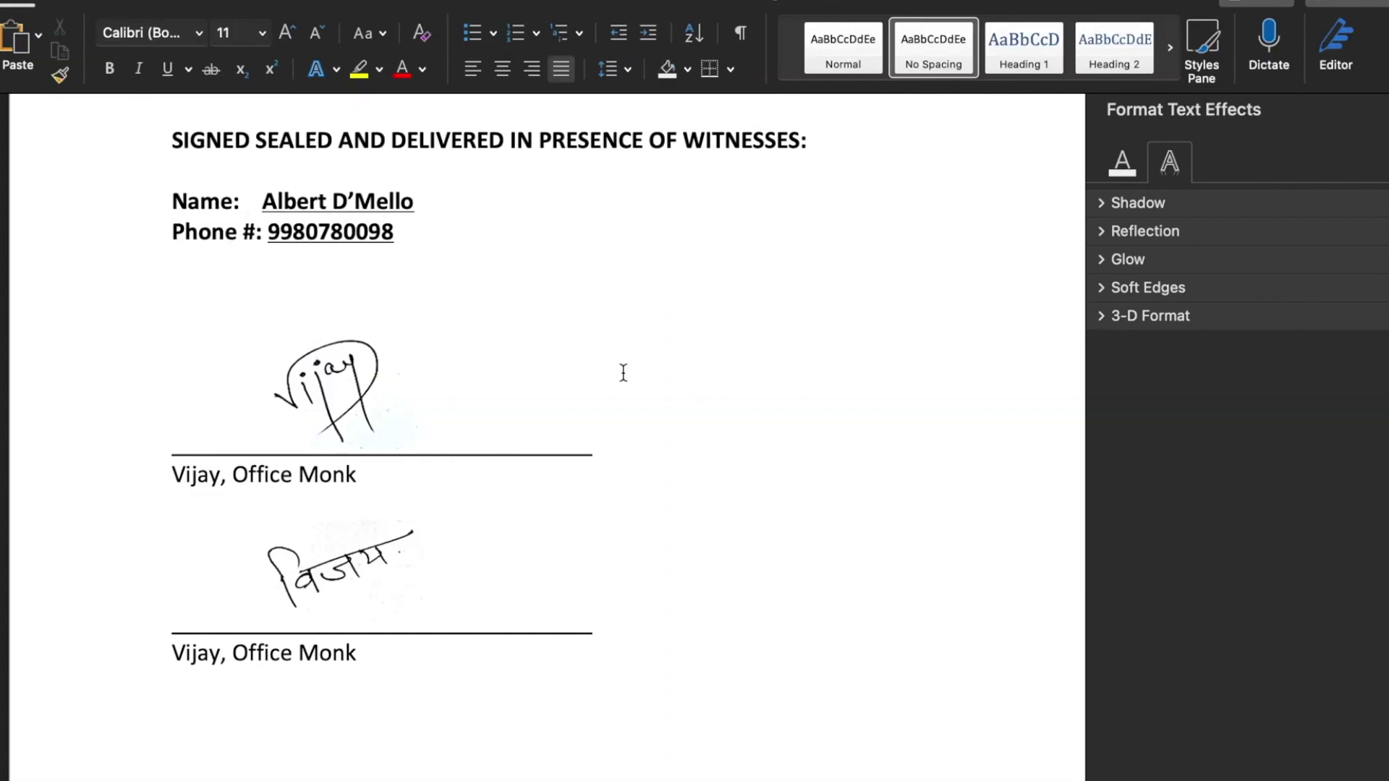
pyautogui.click(355, 367)
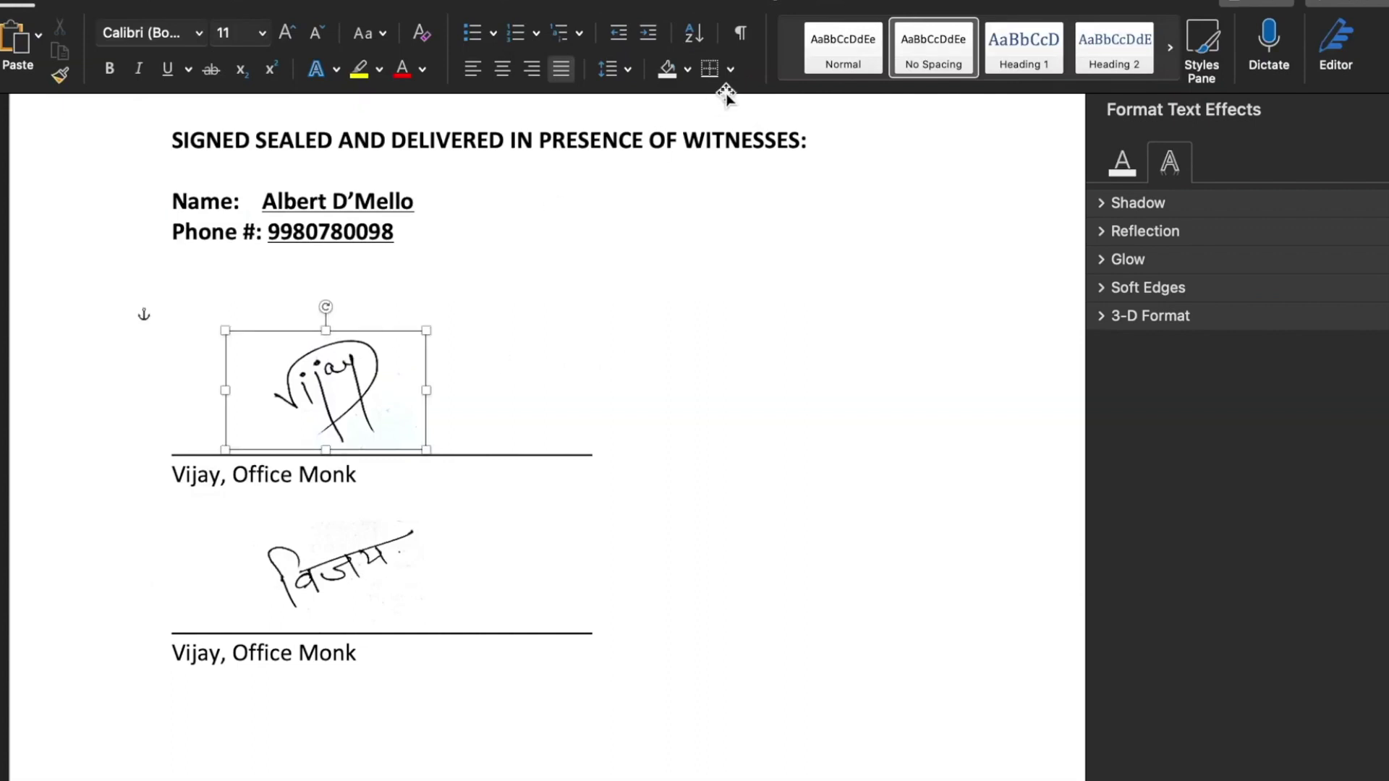
pyautogui.click(828, 2)
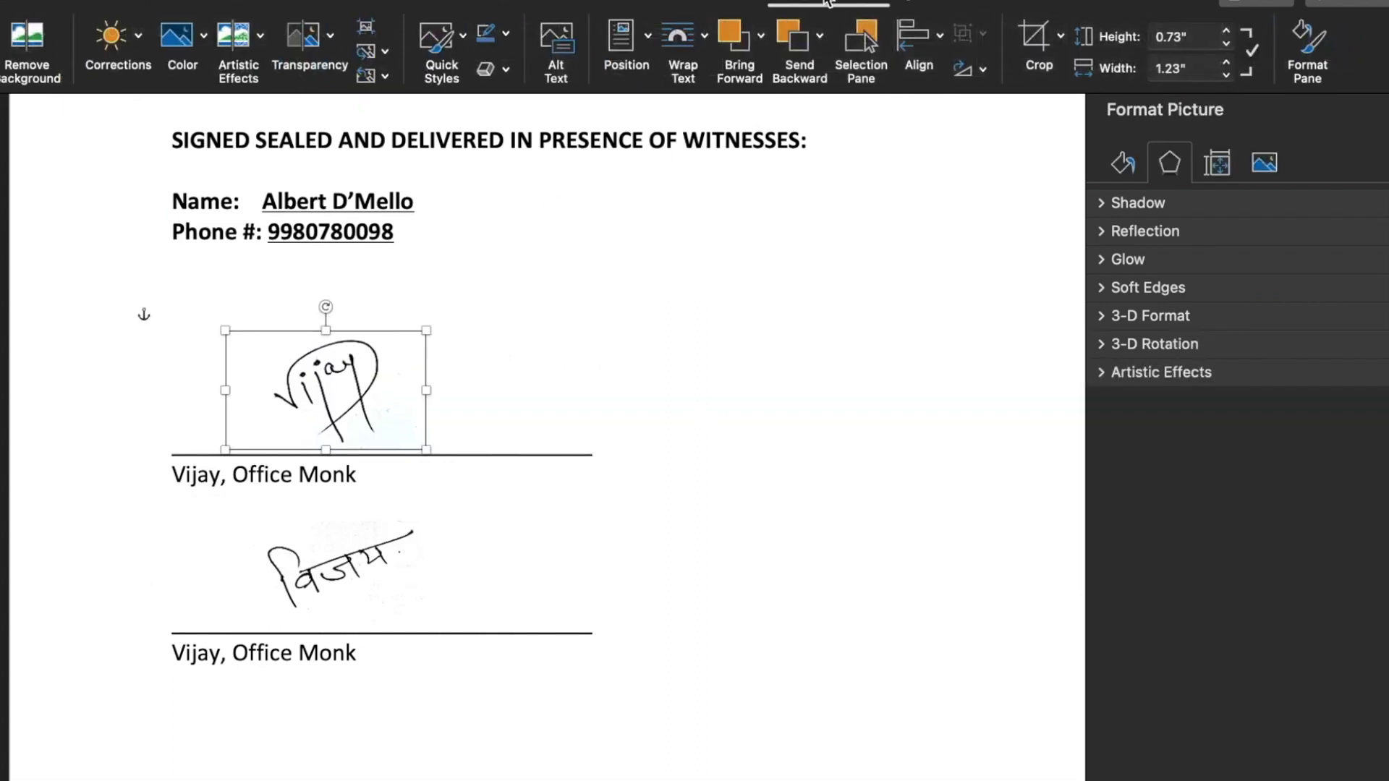
pyautogui.click(204, 34)
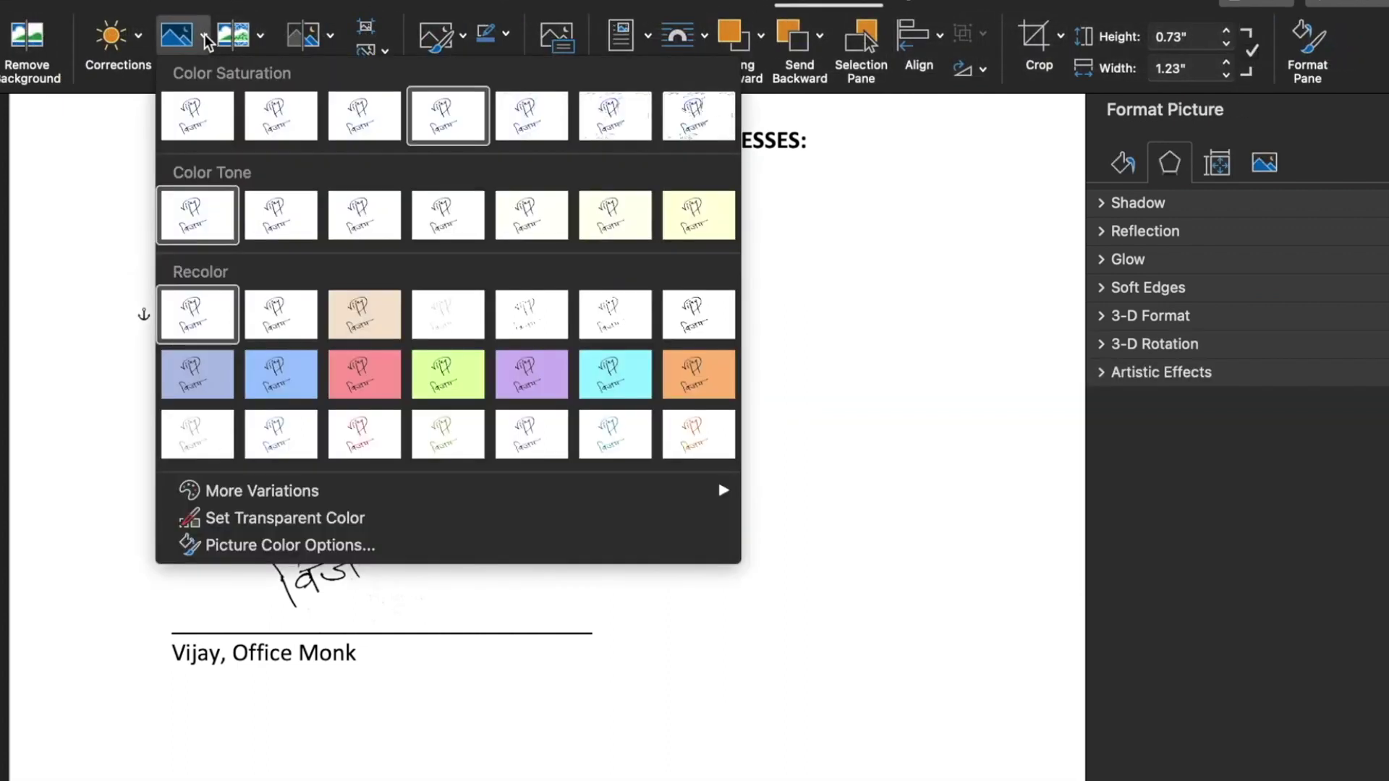
pyautogui.click(288, 448)
pyautogui.click(682, 394)
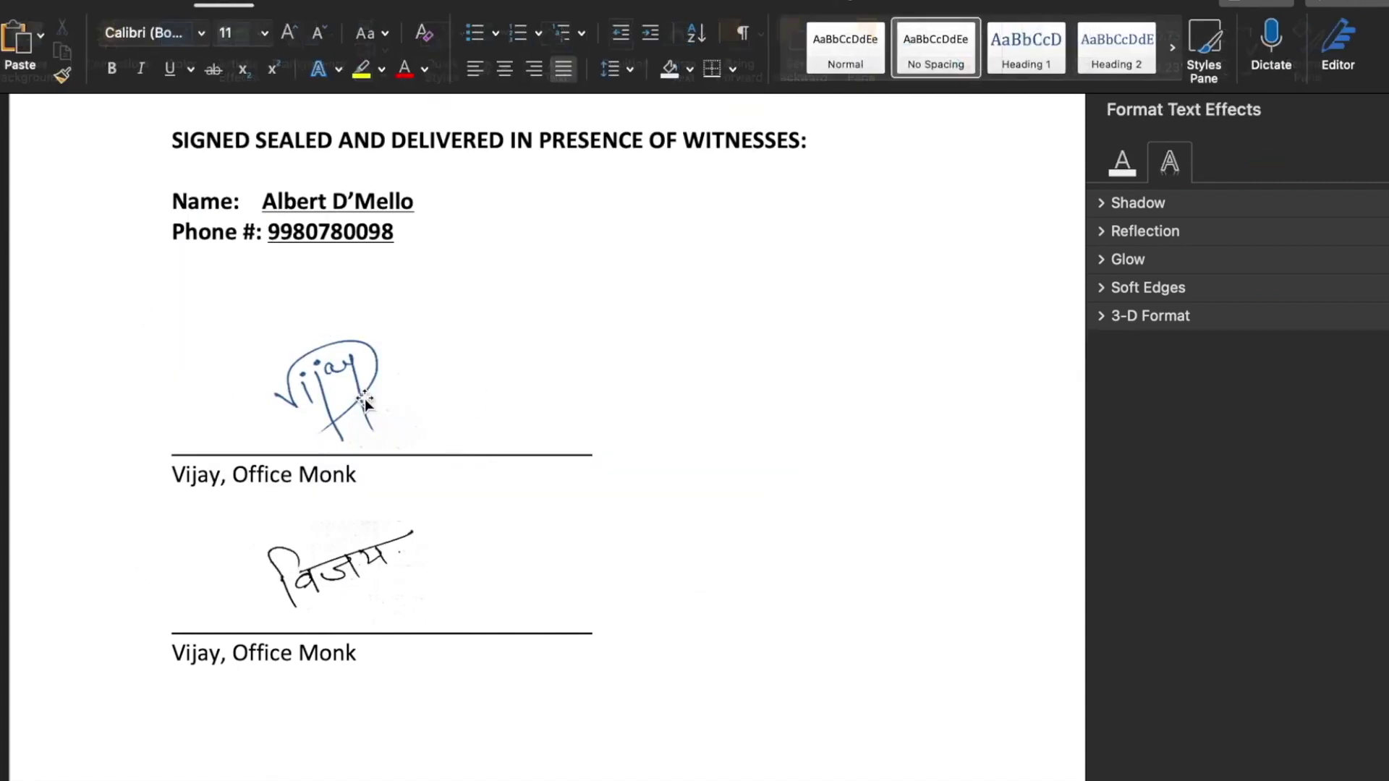
# Step: Recolor the Hindi signature picture with the same blue preset as the English signature
pyautogui.click(325, 571)
pyautogui.click(627, 531)
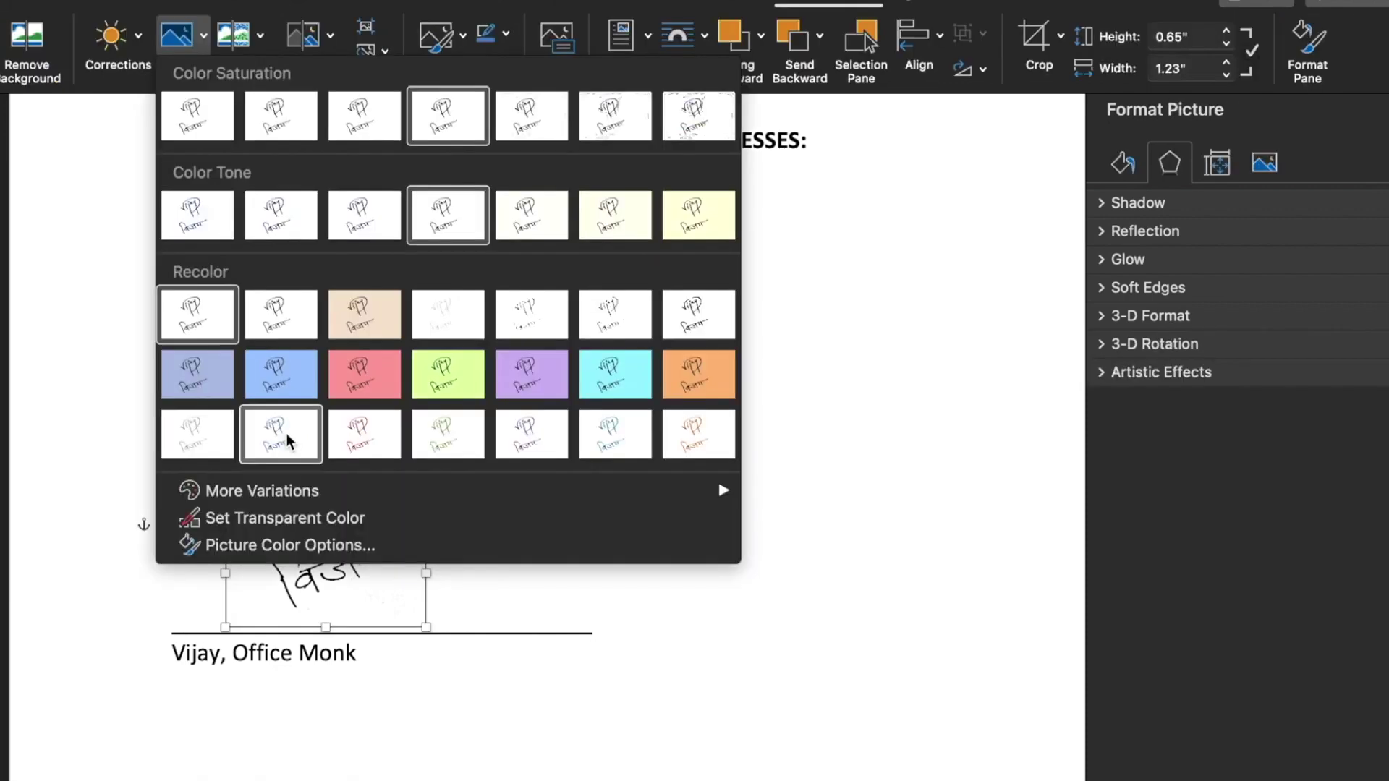
pyautogui.click(288, 437)
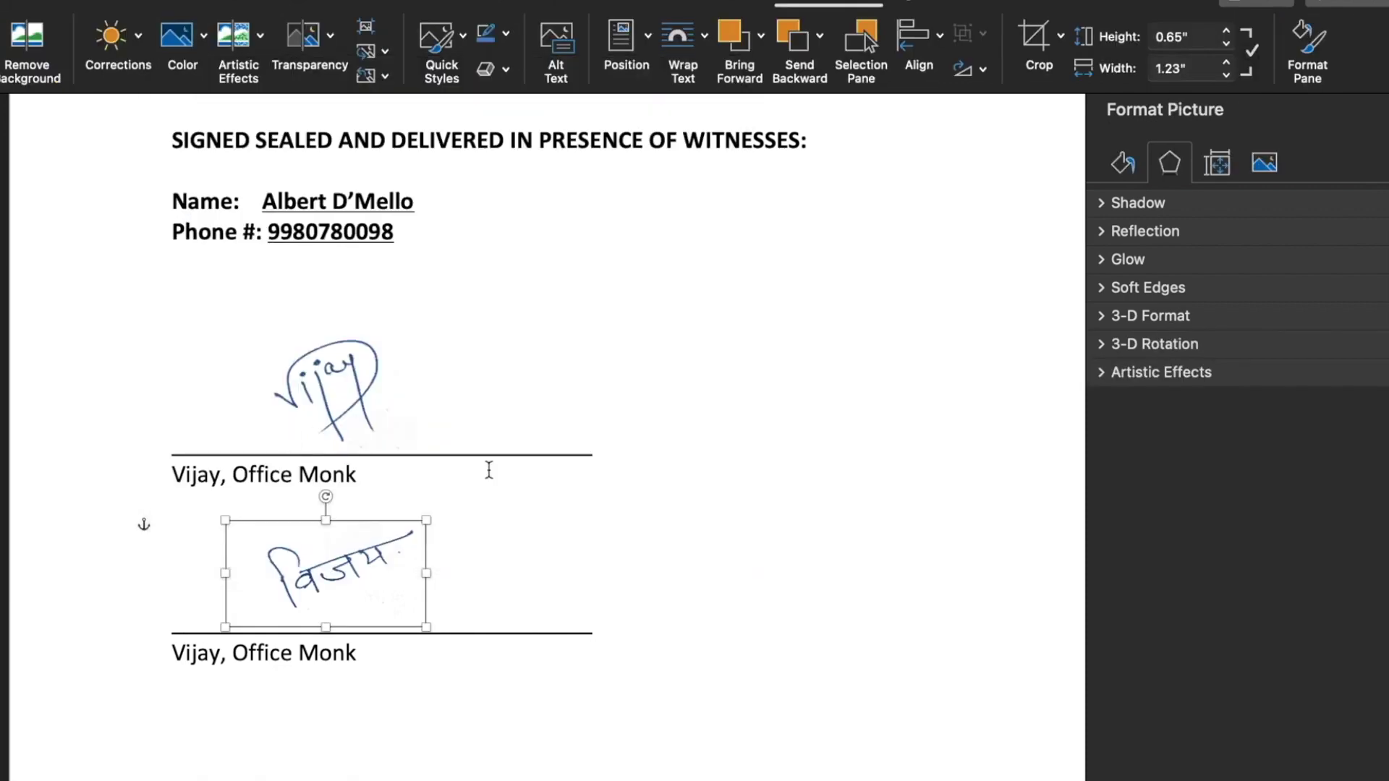
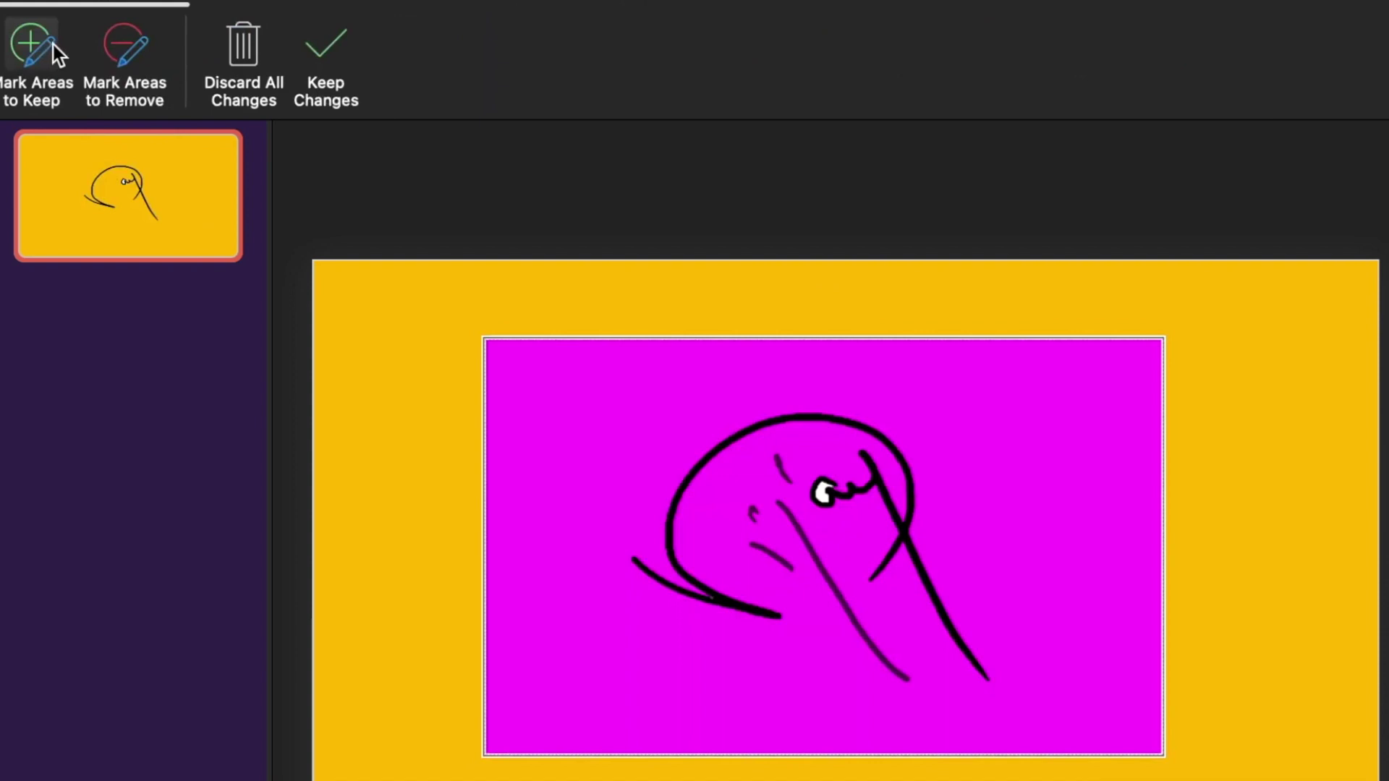
# Step: In PowerPoint's background removal, mark the faint inner strokes of the signature as areas to keep
pyautogui.click(50, 45)
pyautogui.moveTo(784, 460); pyautogui.dragTo(785, 460)
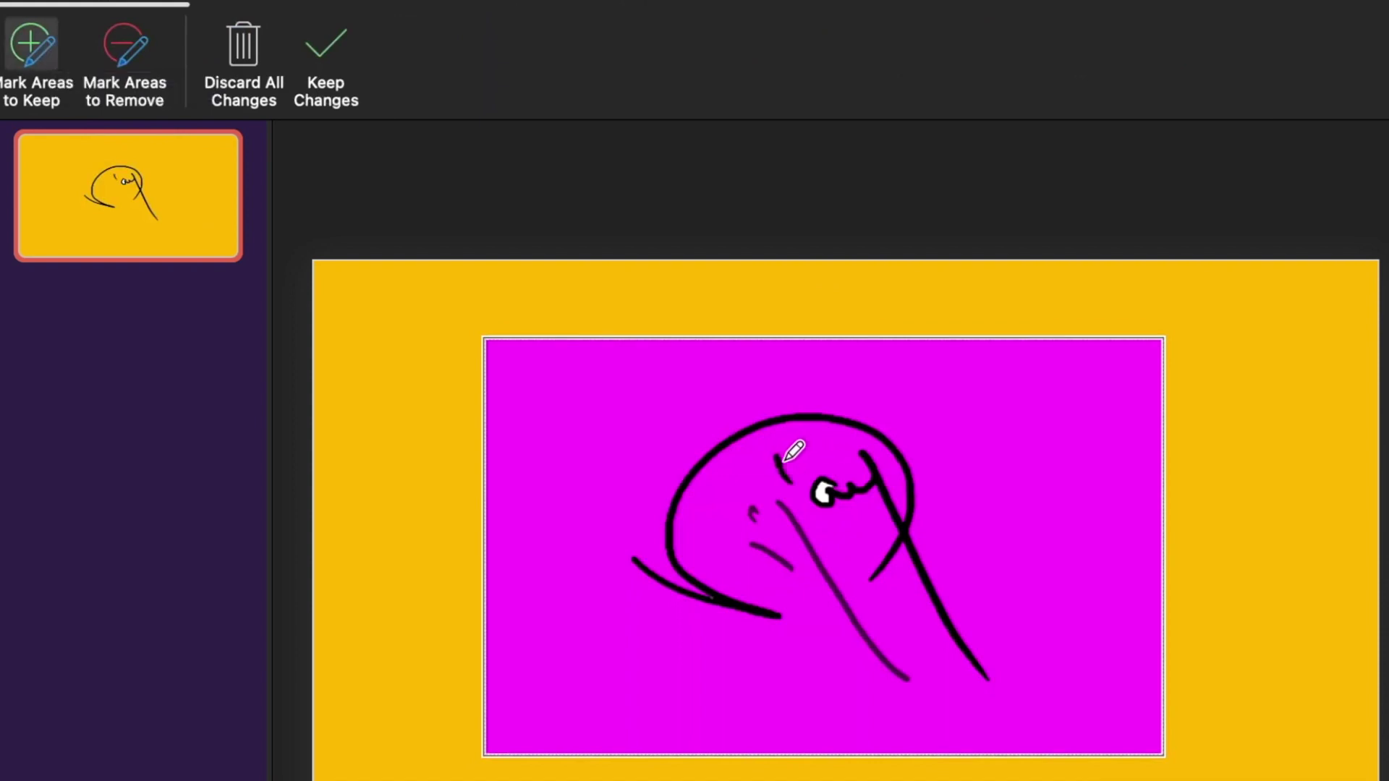
pyautogui.moveTo(816, 523); pyautogui.dragTo(764, 499)
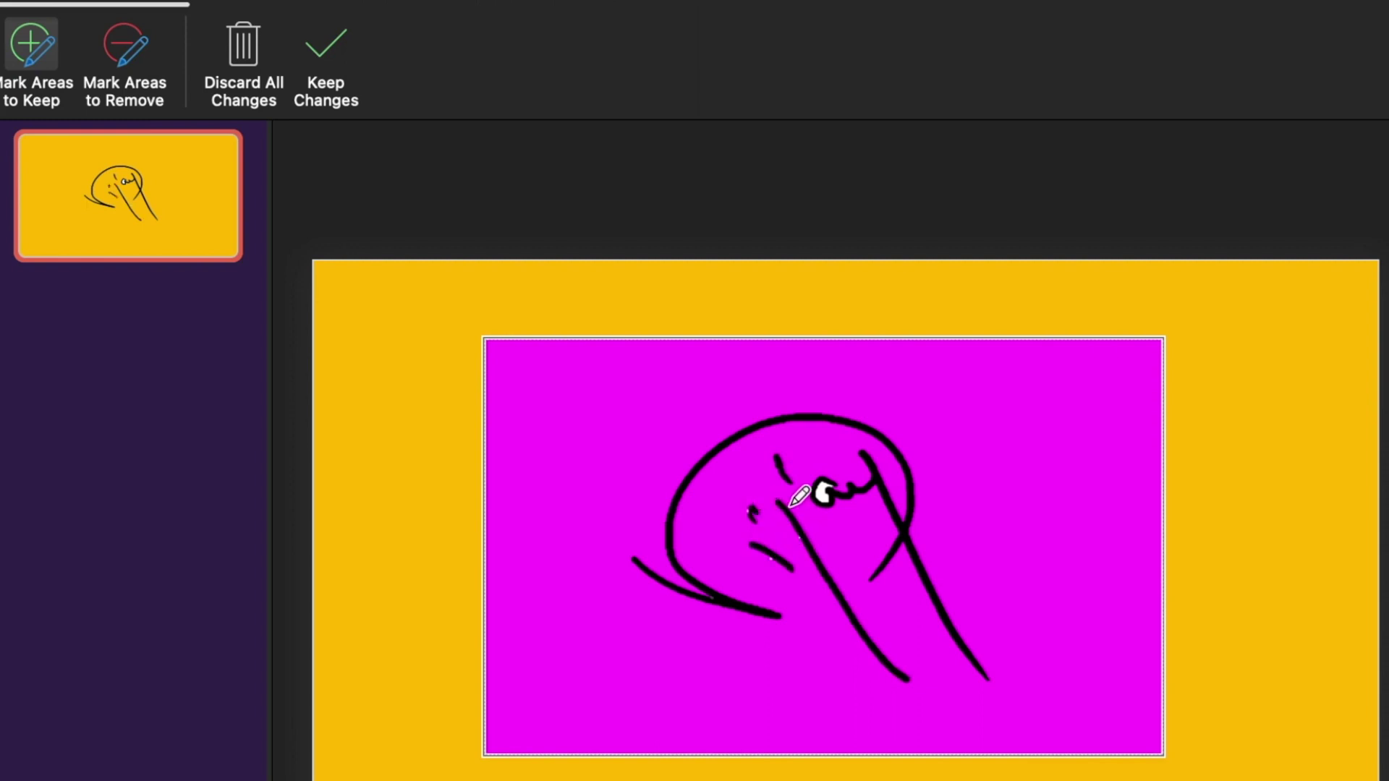
# Step: Mark the white area inside the signature's letter "a" for removal and finish the background removal
pyautogui.click(135, 56)
pyautogui.moveTo(850, 468); pyautogui.dragTo(831, 487)
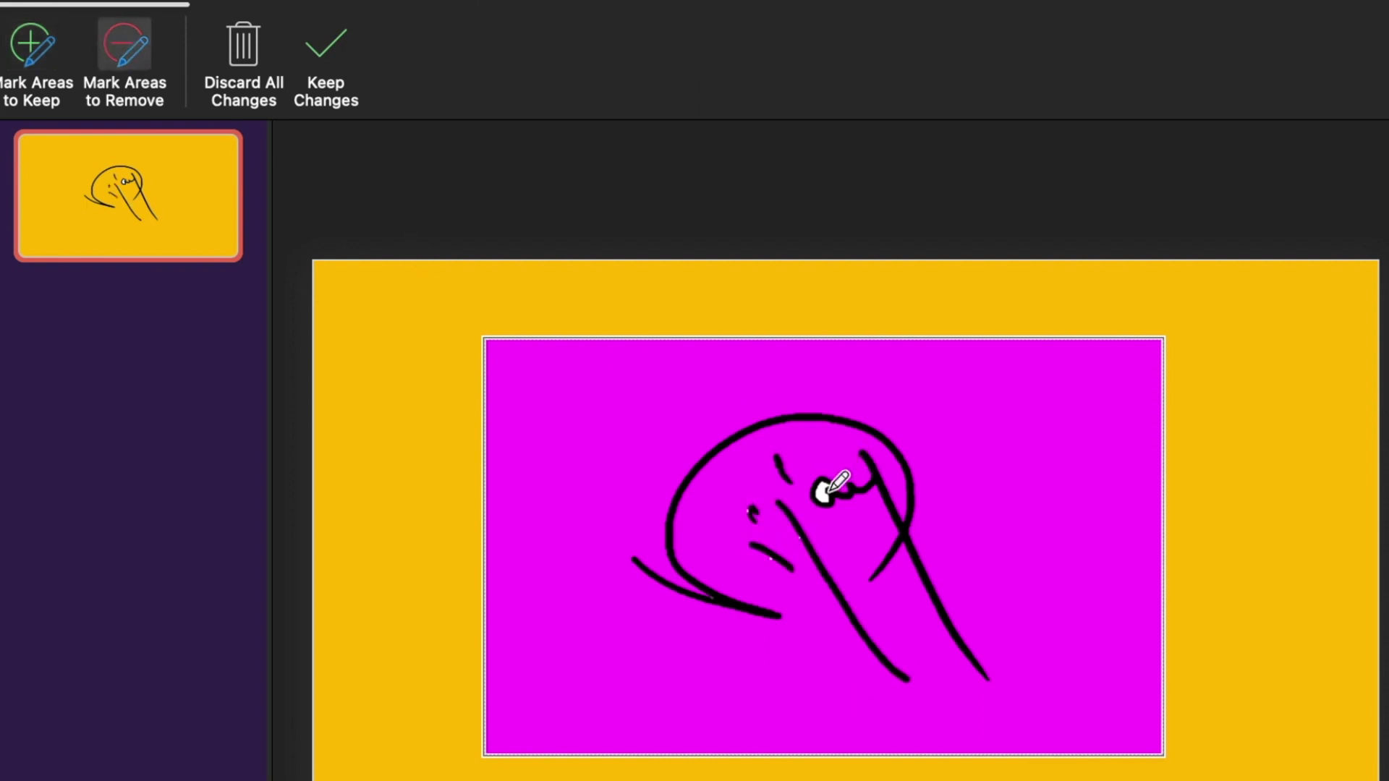
pyautogui.click(1334, 567)
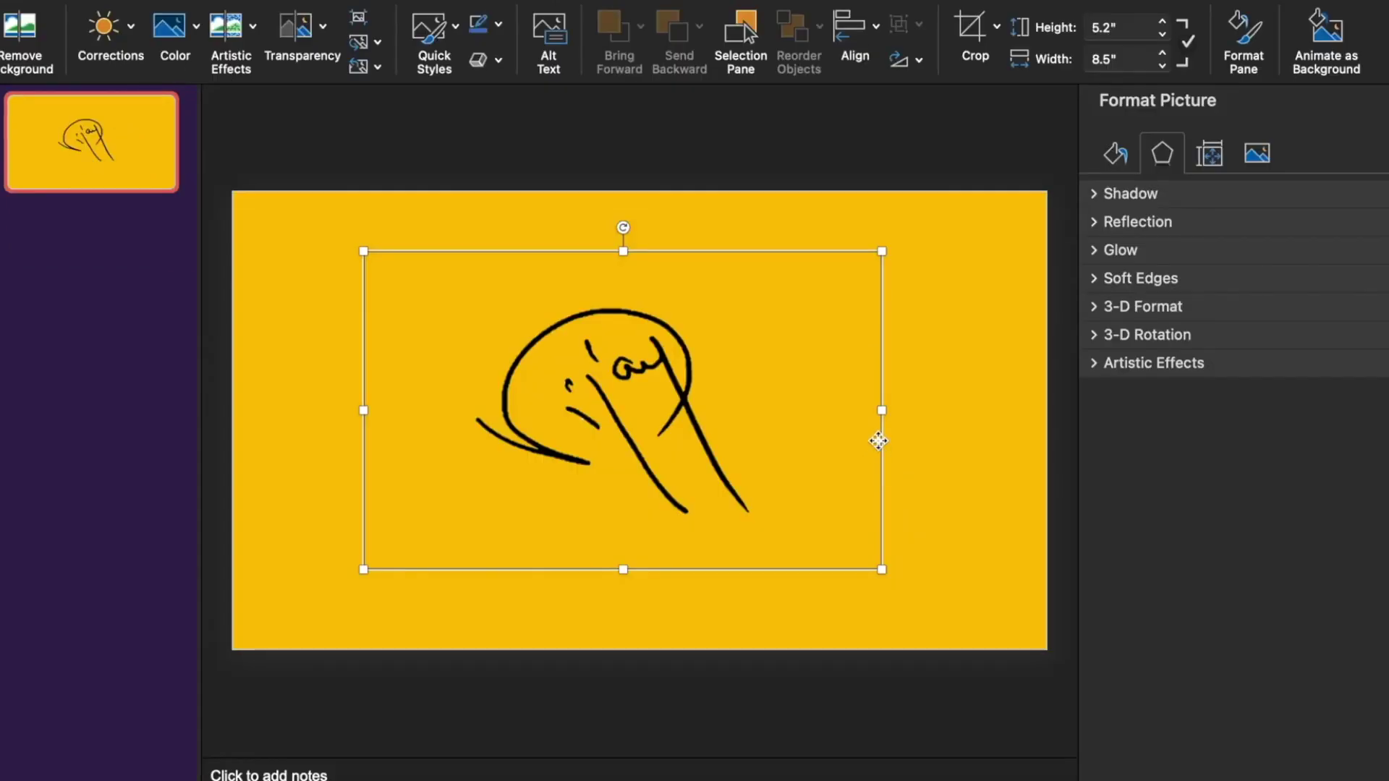
# Step: Raise the sharpness of the background-free signature picture to about 95% in the picture corrections
pyautogui.click(131, 27)
pyautogui.click(262, 475)
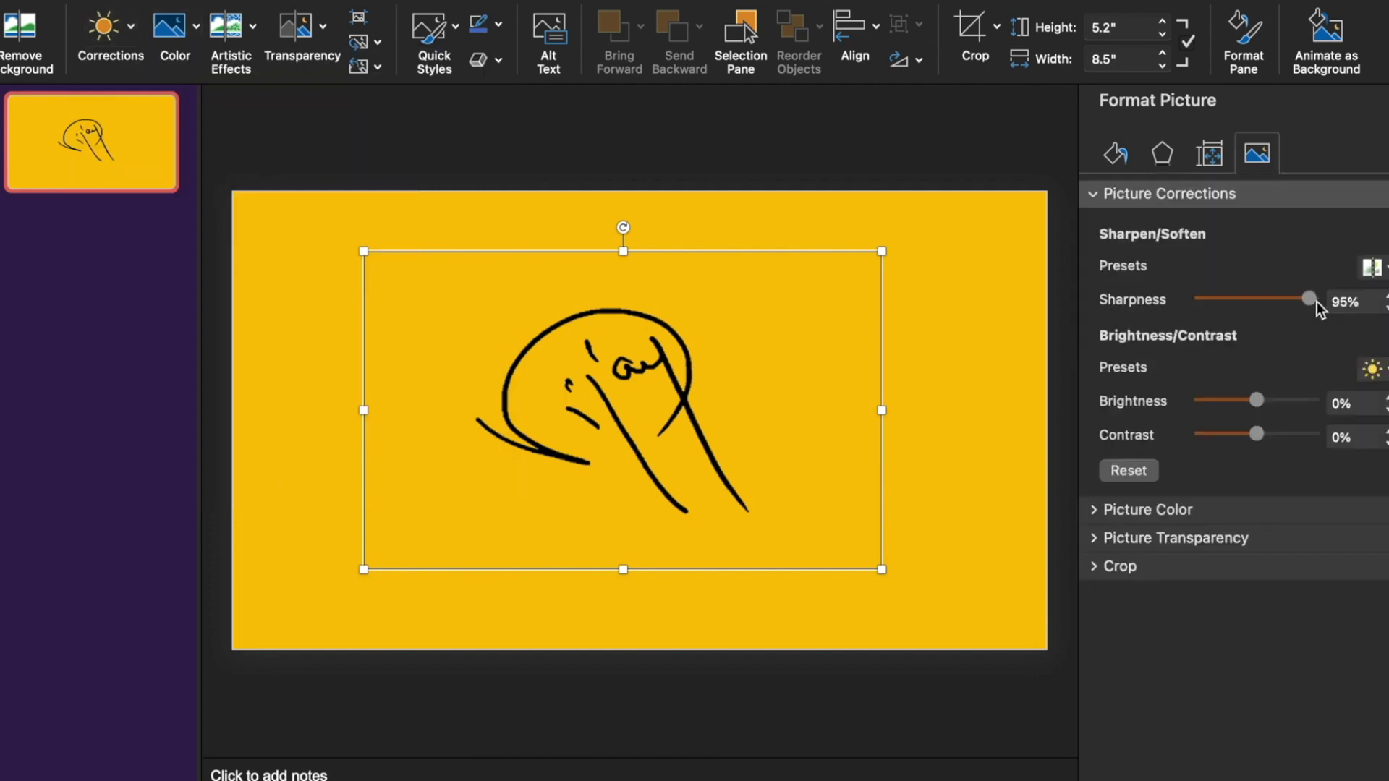
pyautogui.click(1381, 100)
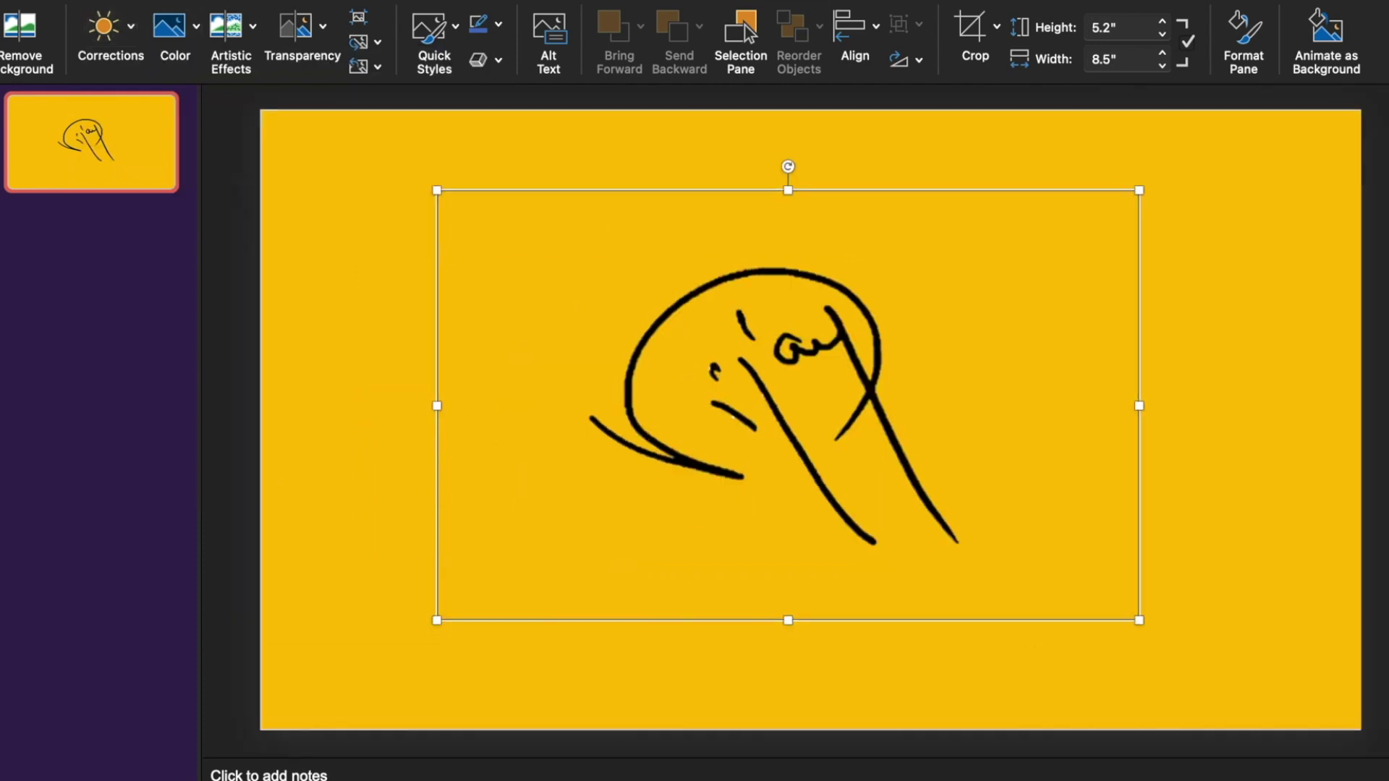
# Step: Save the edited signature on the slide as a picture
pyautogui.rightClick(1139, 448)
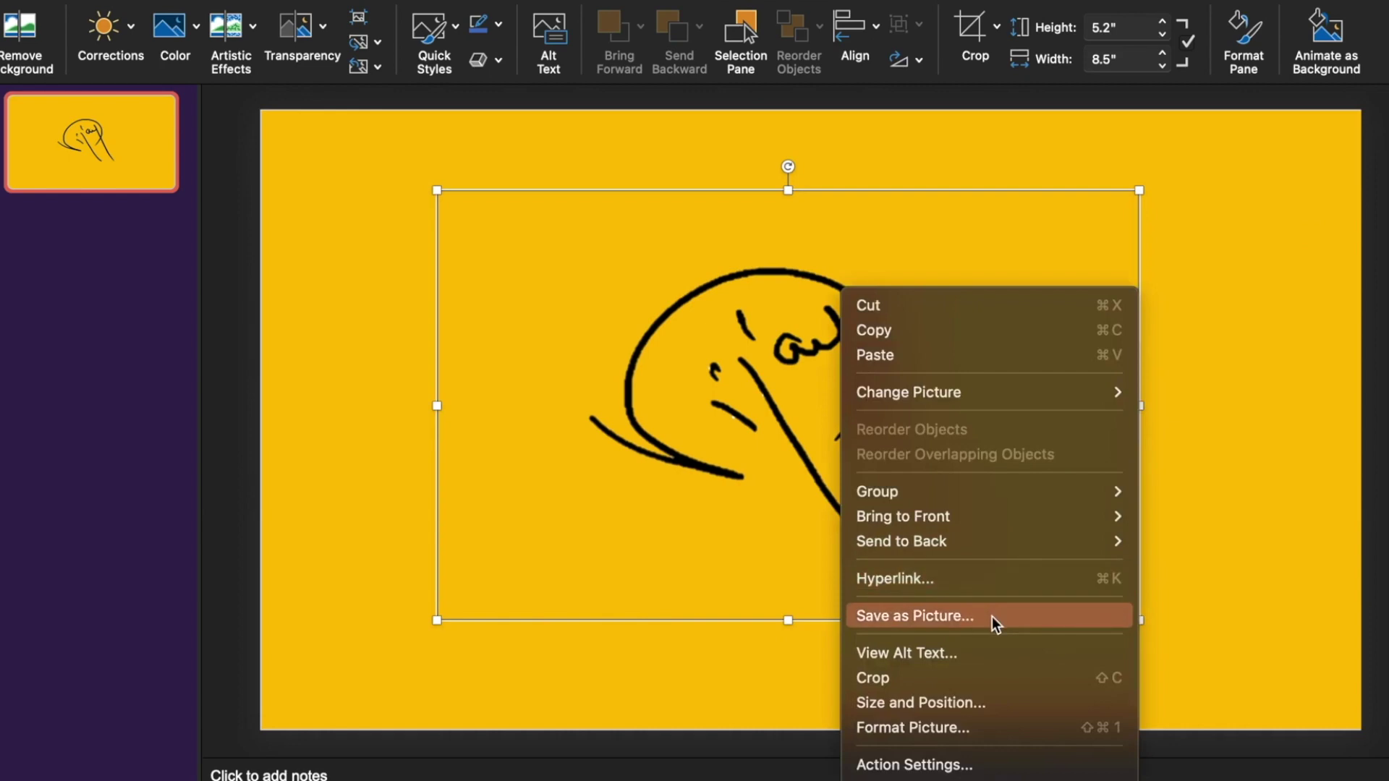
pyautogui.press('Escape')
pyautogui.press('Escape')
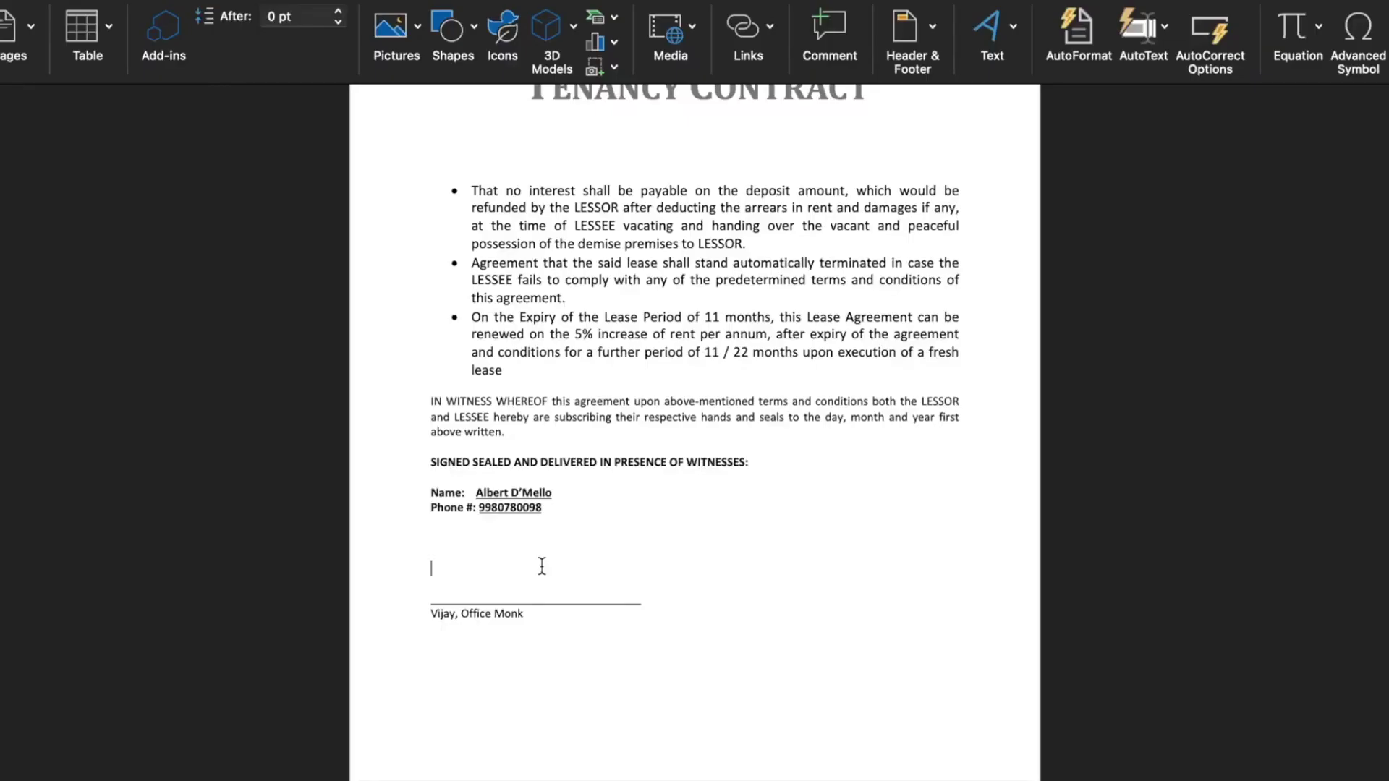
# Step: In Word, insert Transparent Signature.png from the Signatures folder above the tenancy contract's signature line
pyautogui.click(418, 29)
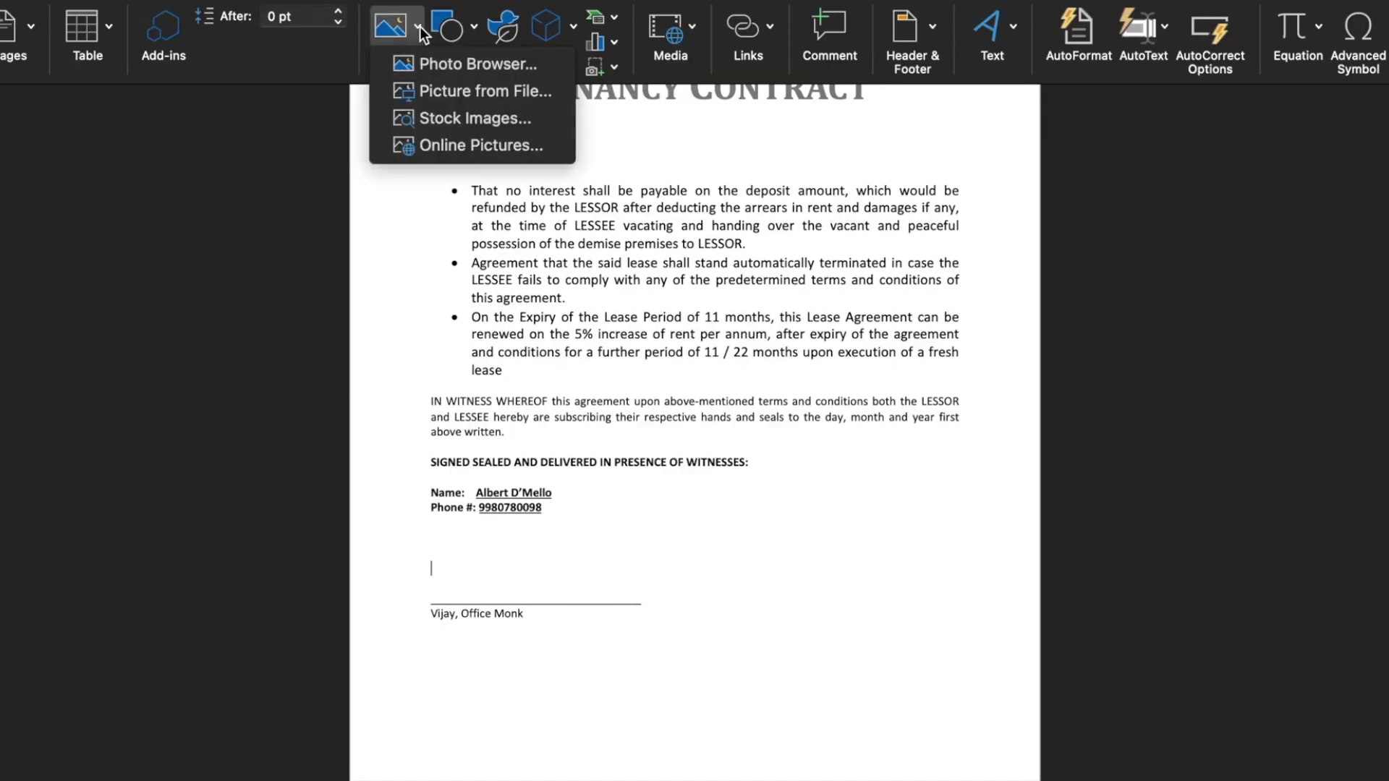
pyautogui.click(484, 90)
pyautogui.click(568, 255)
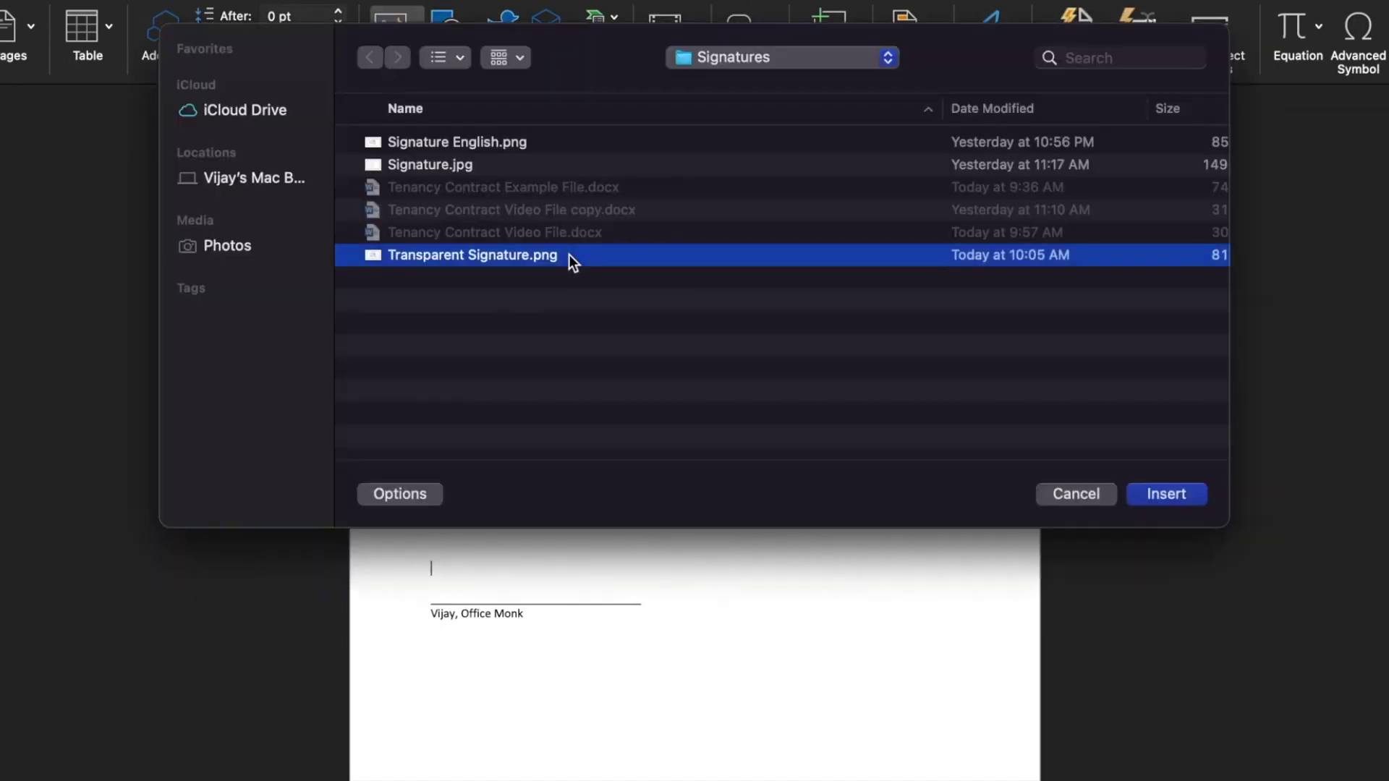
pyautogui.click(1156, 496)
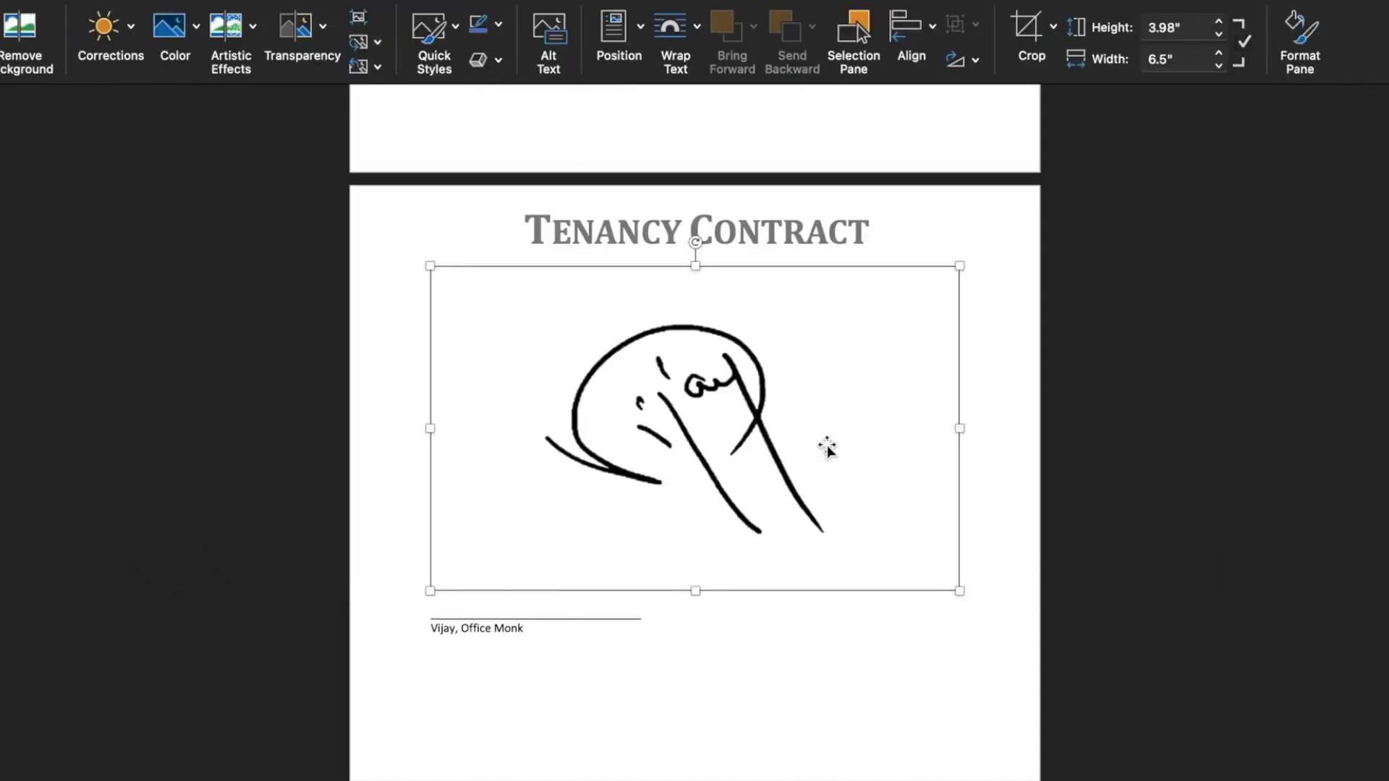
# Step: Set the transparent signature's text wrapping to In Front of Text and shrink it to sit across the signature line
pyautogui.rightClick(829, 450)
pyautogui.moveTo(927, 688)
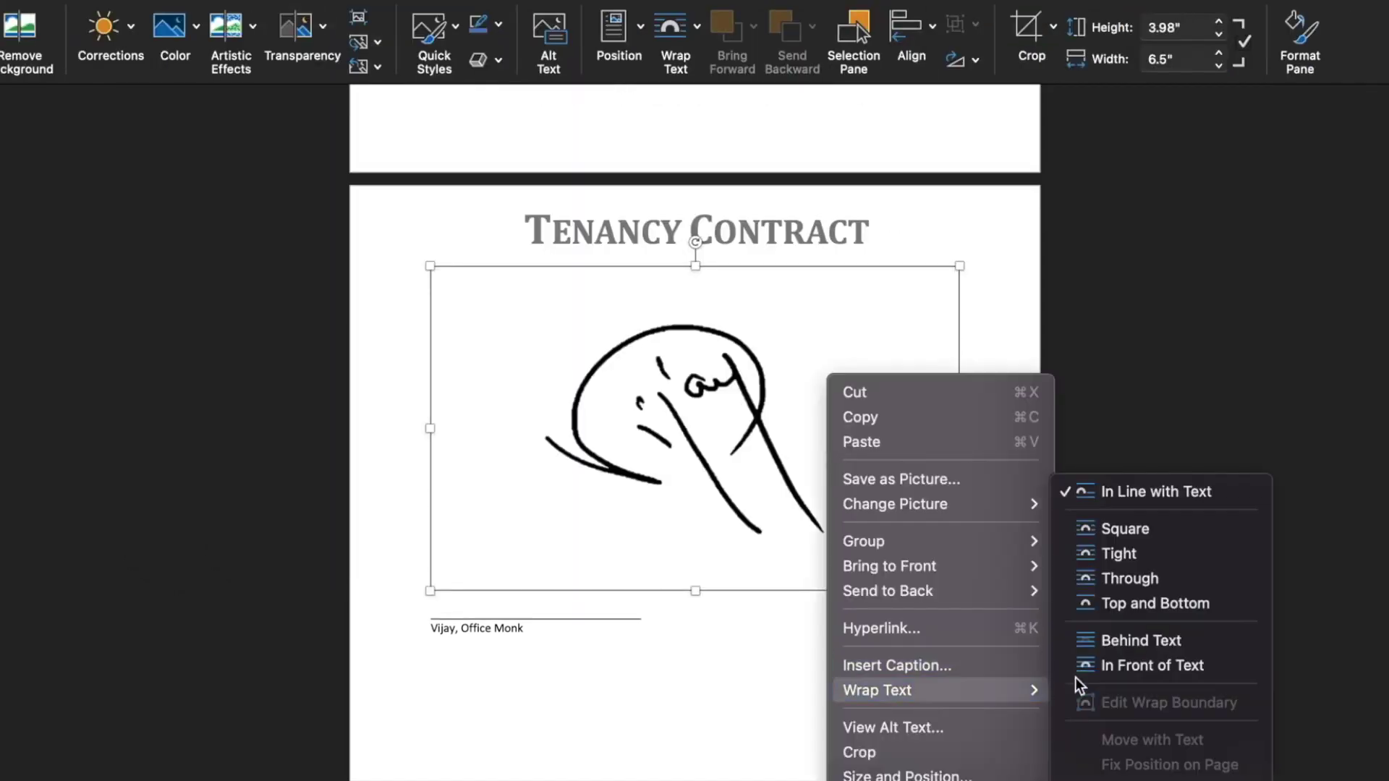
pyautogui.click(1135, 667)
pyautogui.moveTo(960, 735)
pyautogui.mouseDown()
pyautogui.moveTo(554, 486)
pyautogui.moveTo(561, 442)
pyautogui.moveTo(538, 441)
pyautogui.moveTo(562, 450)
pyautogui.mouseUp()
pyautogui.click(669, 637)
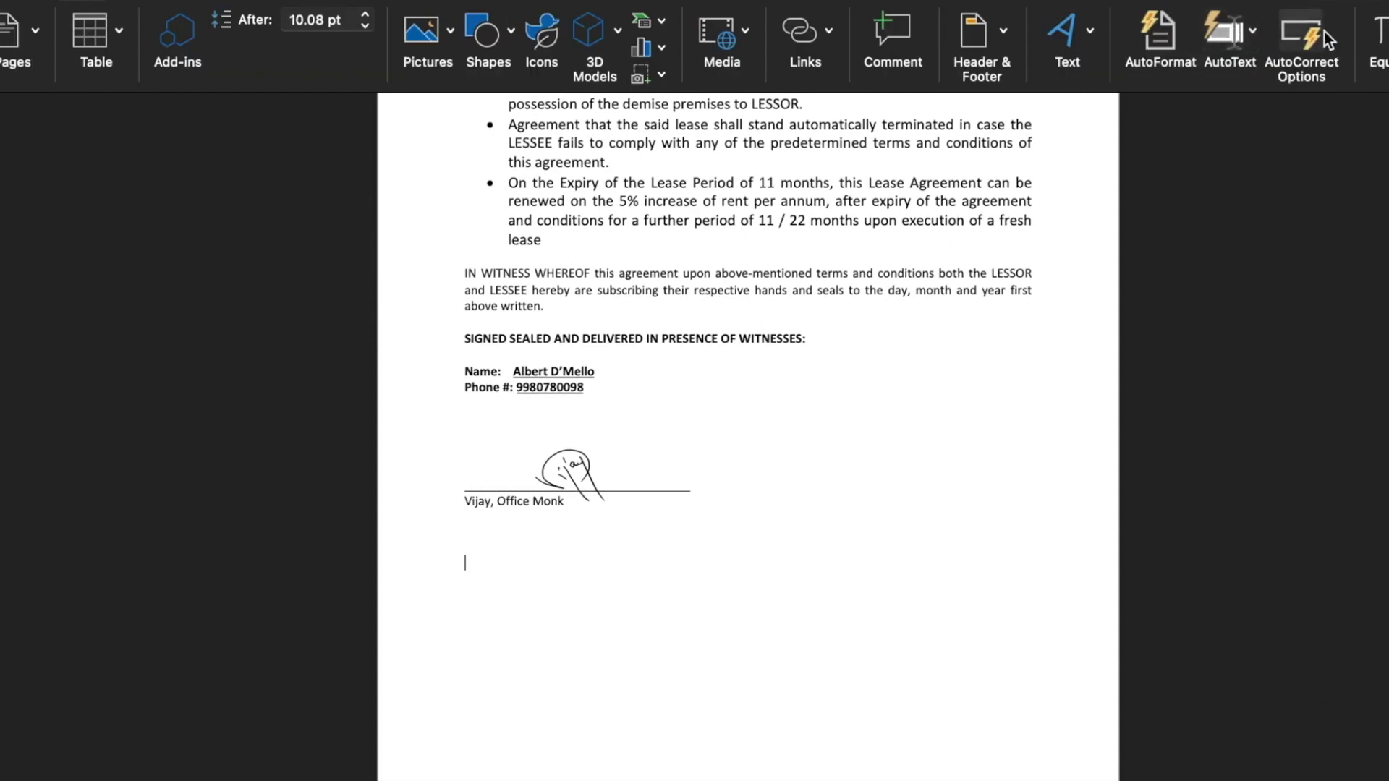
# Step: Search the AutoText entries for "signature" in the AutoCorrect options and select Signature English, followed by Signature Hindi
pyautogui.click(1315, 40)
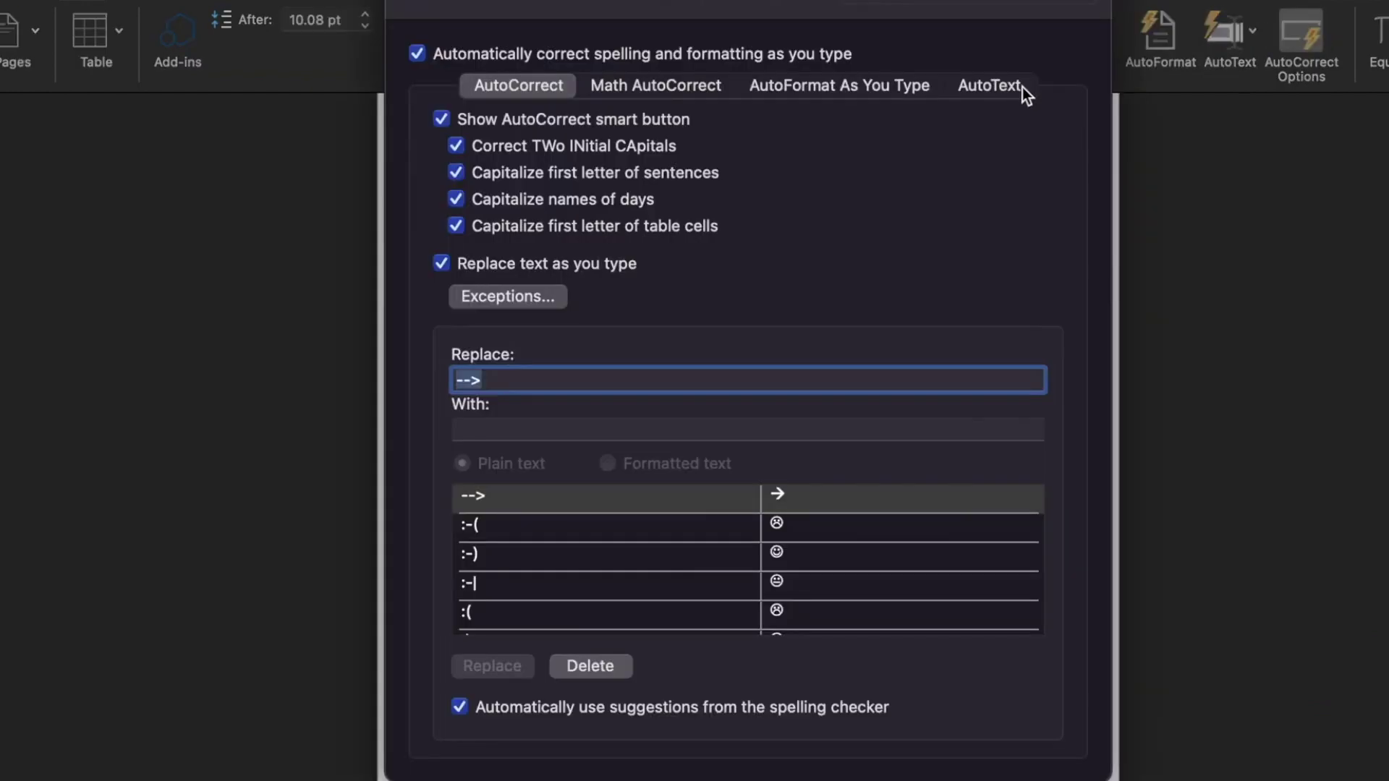
pyautogui.click(1024, 92)
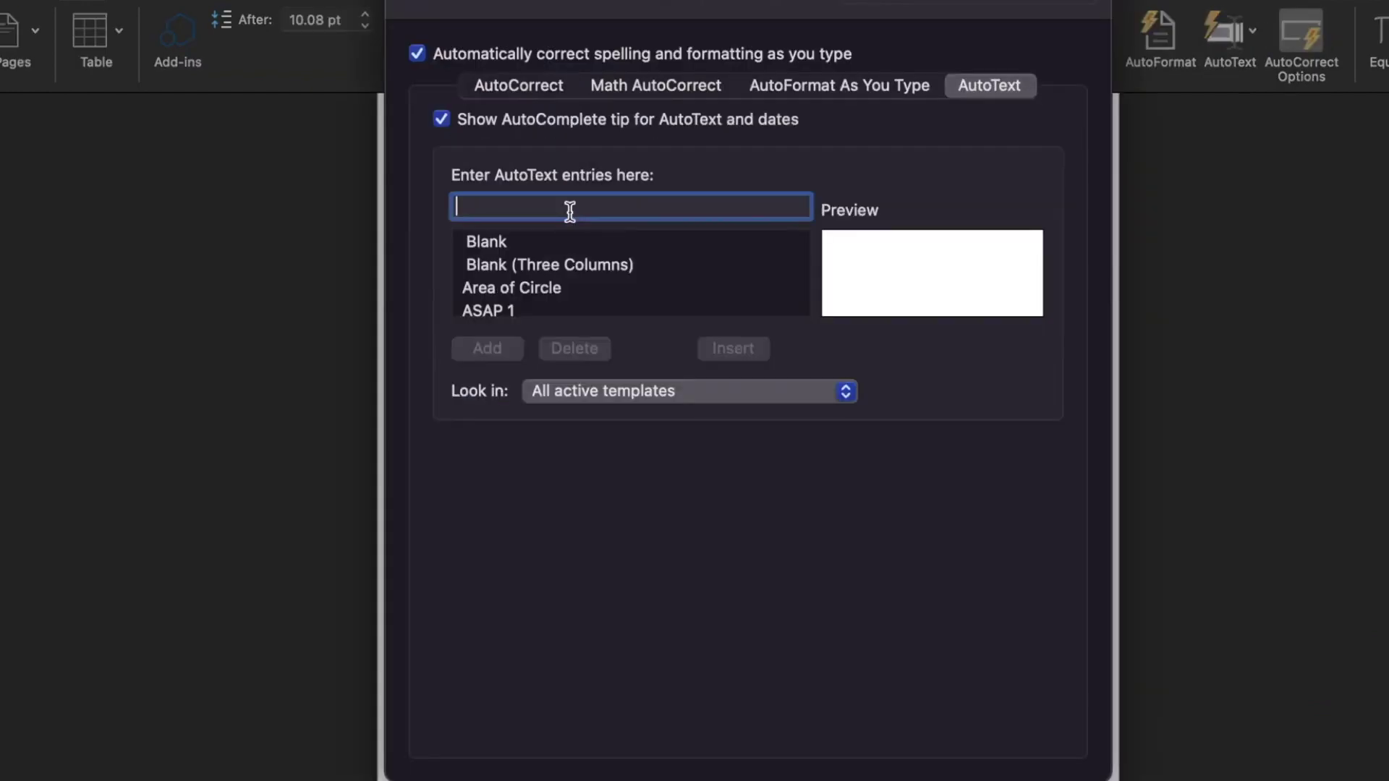
pyautogui.write('signature')
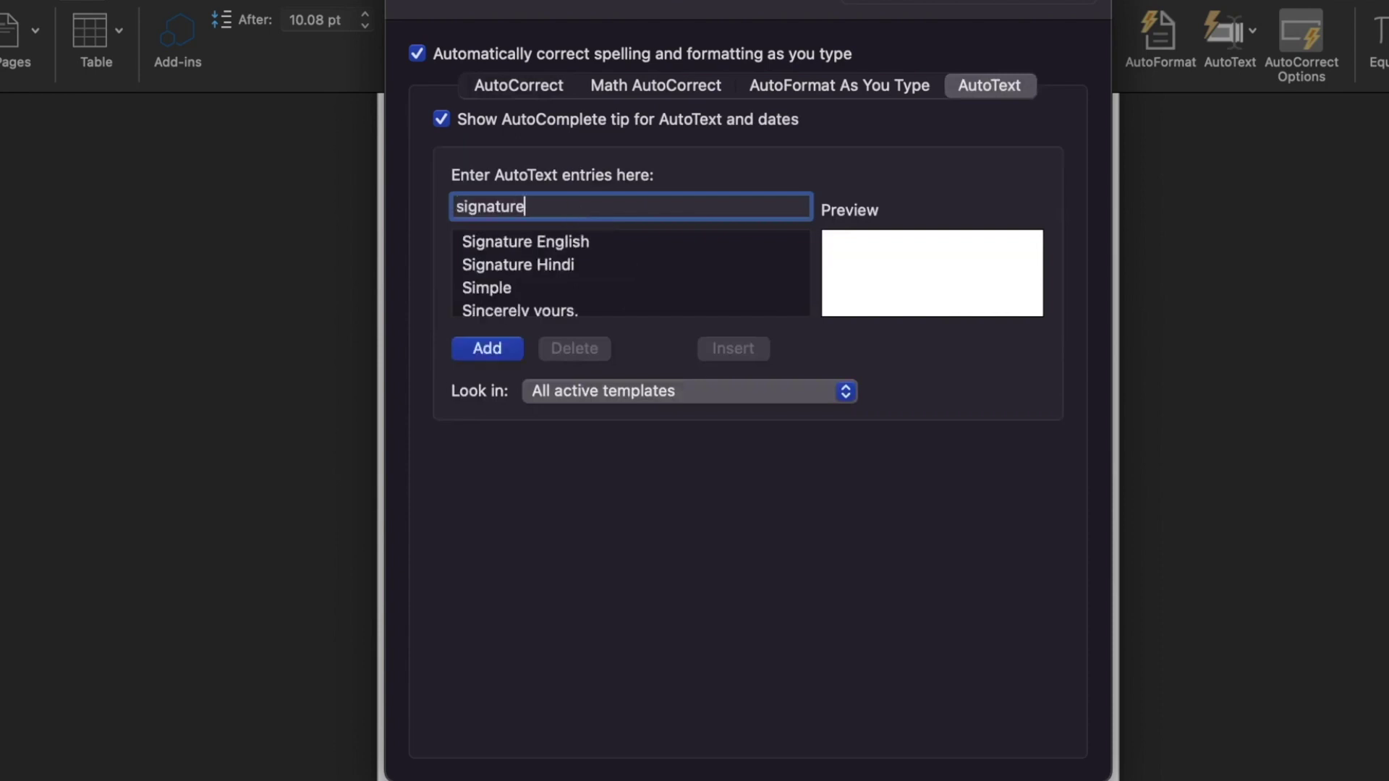
pyautogui.click(561, 245)
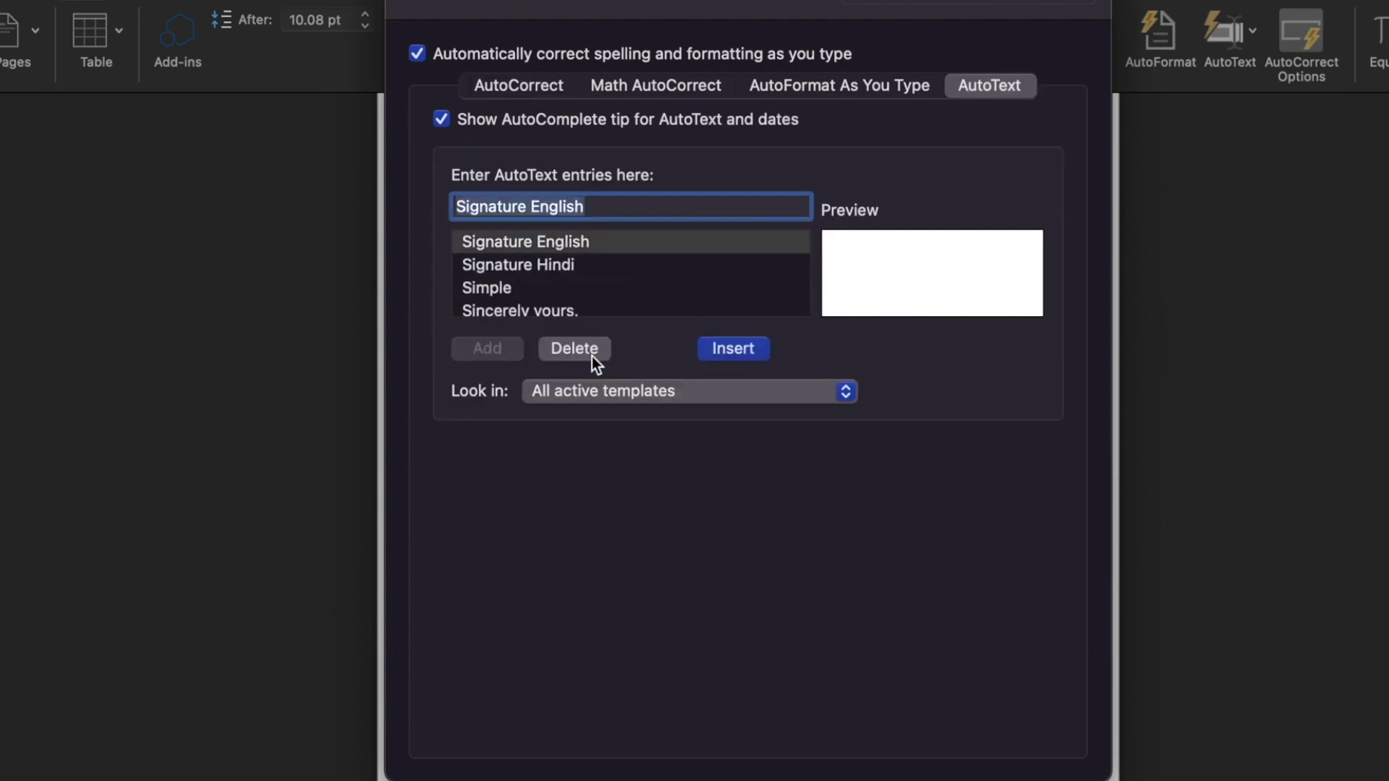
pyautogui.click(564, 266)
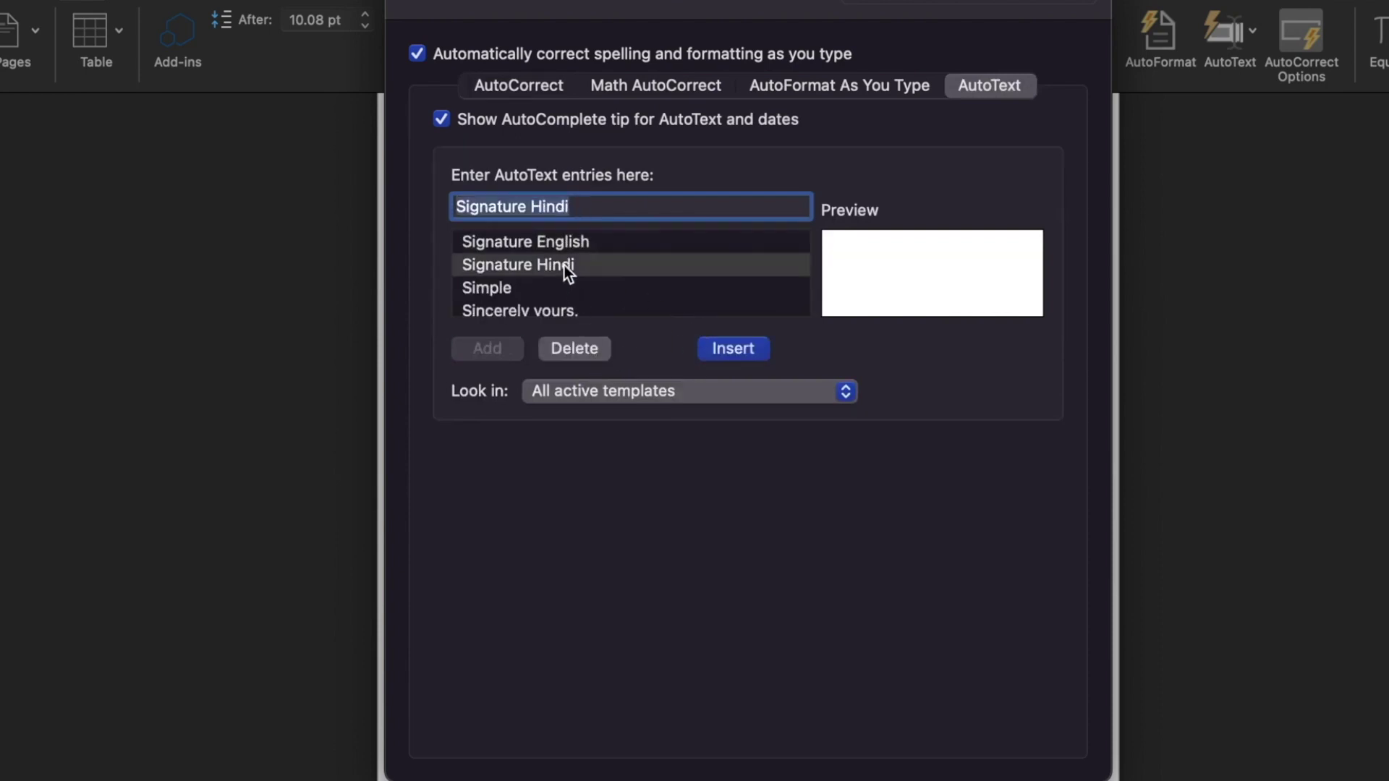